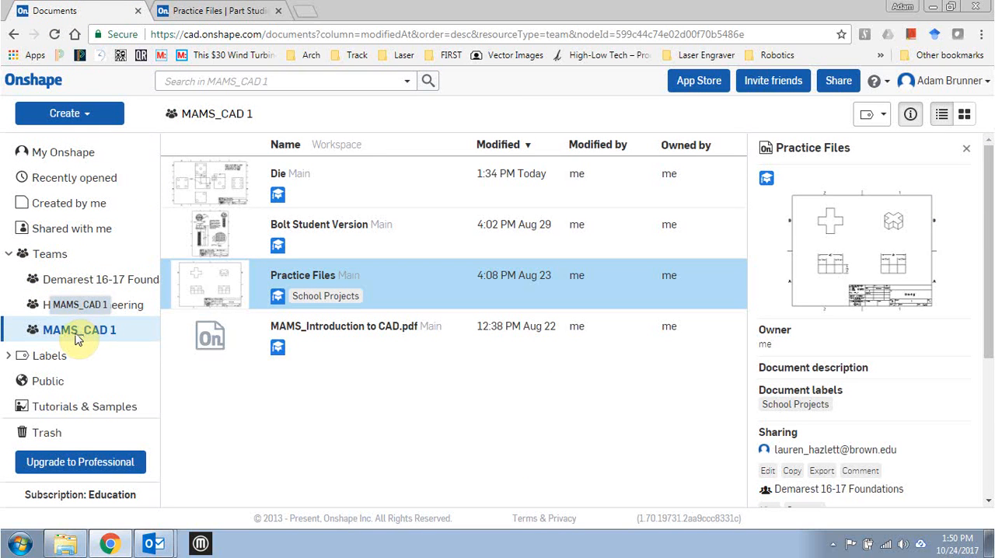
Open the Practice Files document in the MAMS_CAD 1 team and examine its Drawing 1 and the cross-shaped Part 1.
left_click(295, 277)
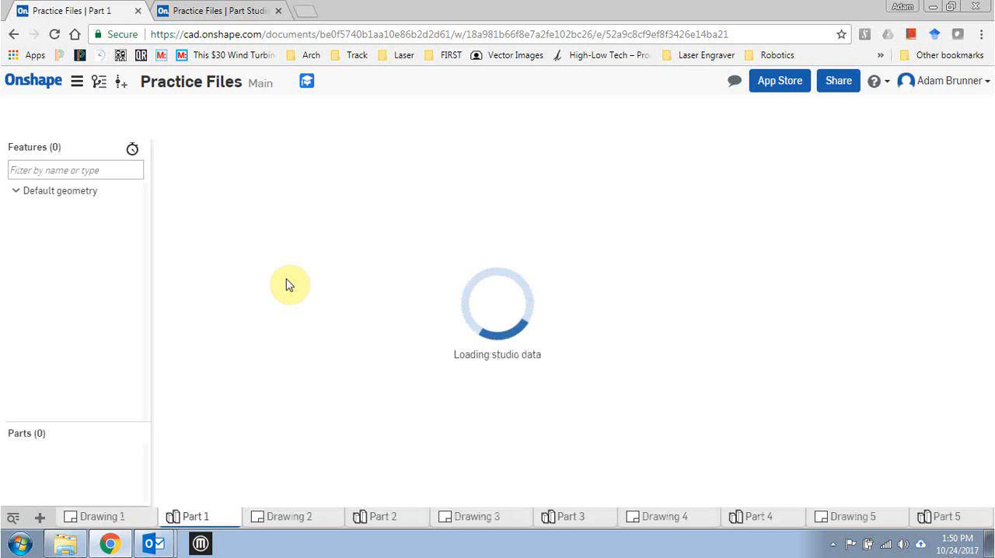
left_click(97, 517)
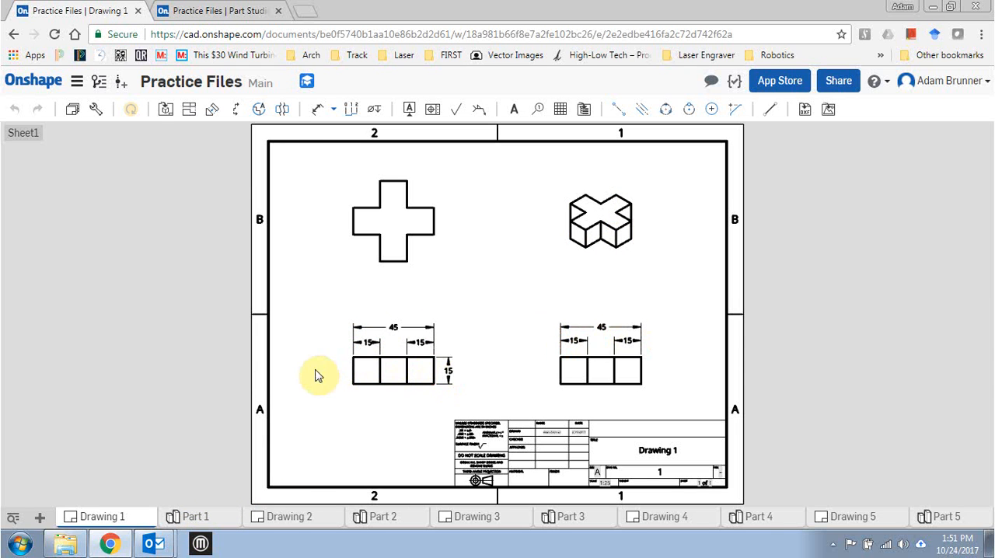
left_click(212, 517)
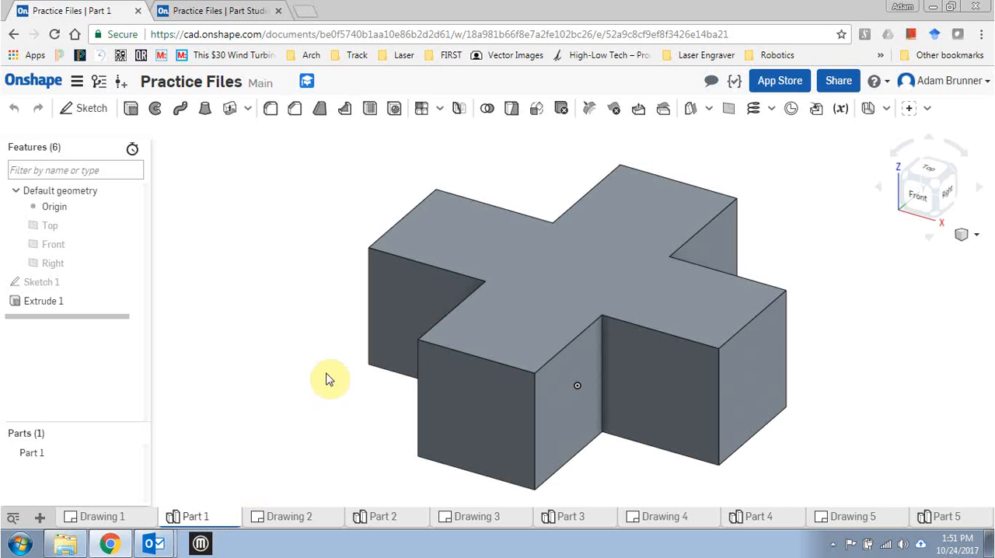
mouse_move(241, 313)
right_mouse_down()
mouse_move(269, 329)
mouse_move(262, 264)
mouse_move(244, 315)
mouse_move(261, 313)
mouse_move(238, 303)
right_mouse_up()
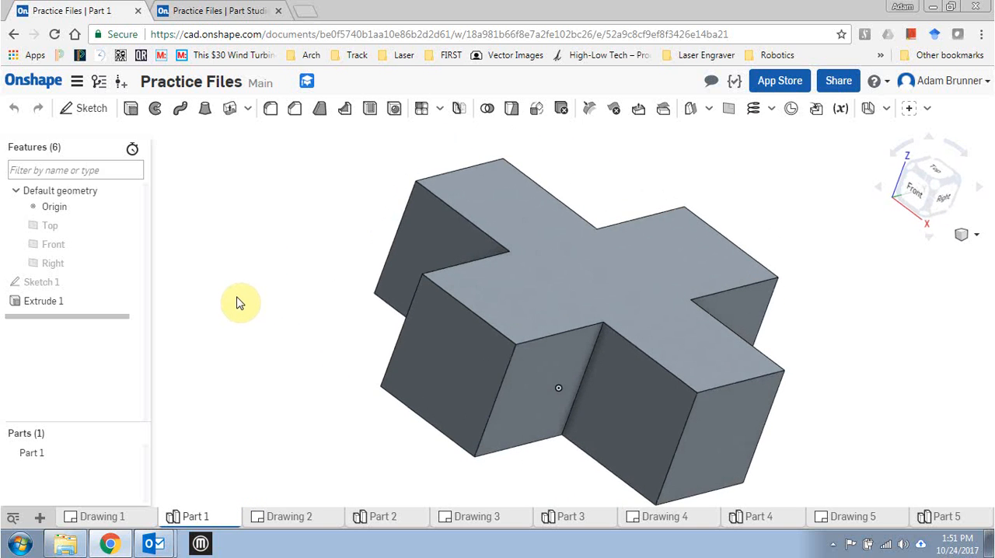
In the empty Part Studio 1, sketch two crossing centre rectangles on the Top plane at the origin, the horizontal one about 11 by 3.2 in.
left_click(220, 12)
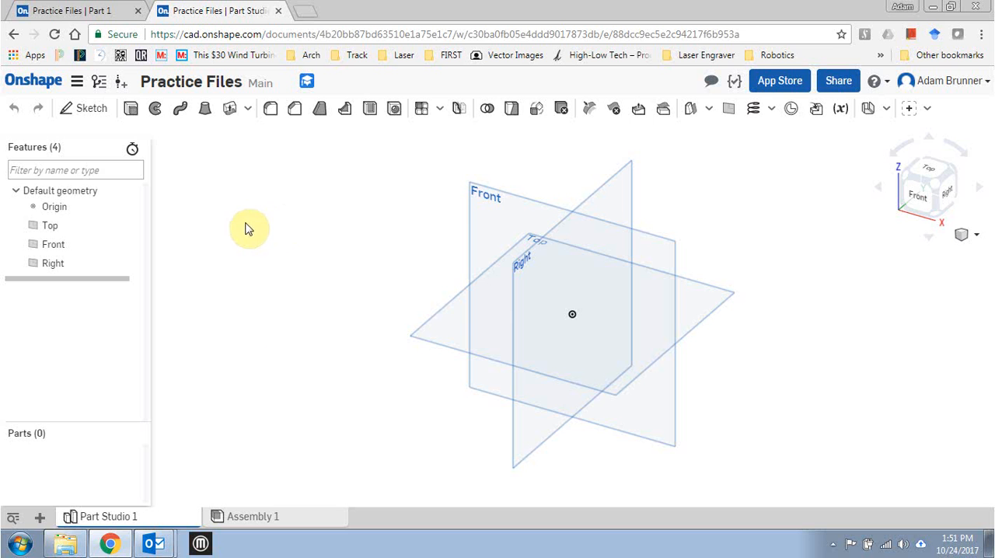
key("shift+s")
left_click(447, 323)
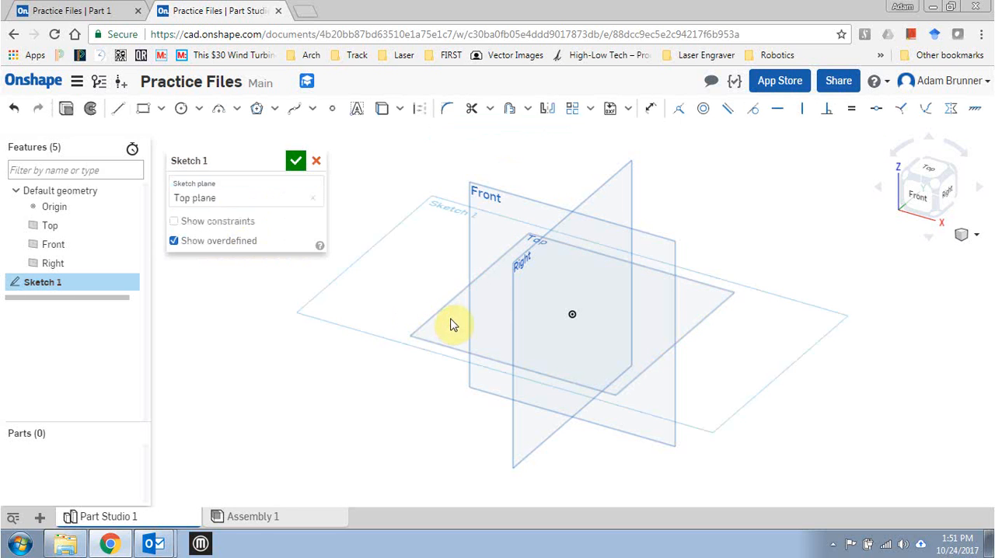
key("p")
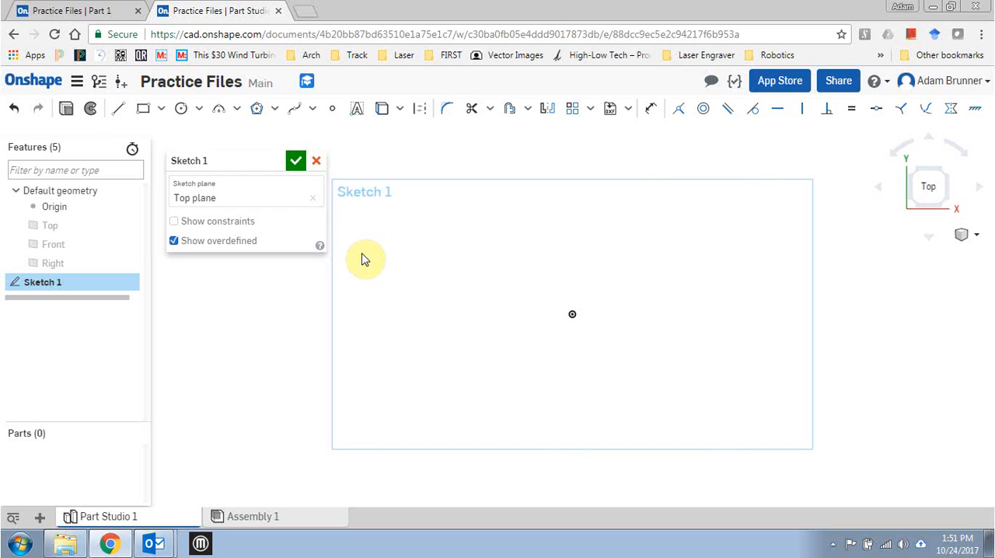
key("g")
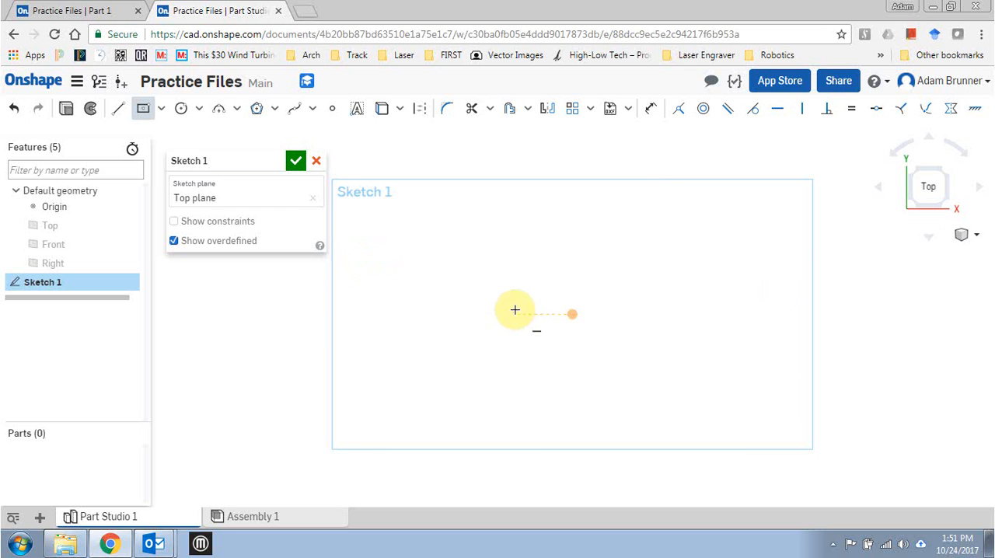
left_click(572, 313)
left_click(518, 169)
left_click(572, 314)
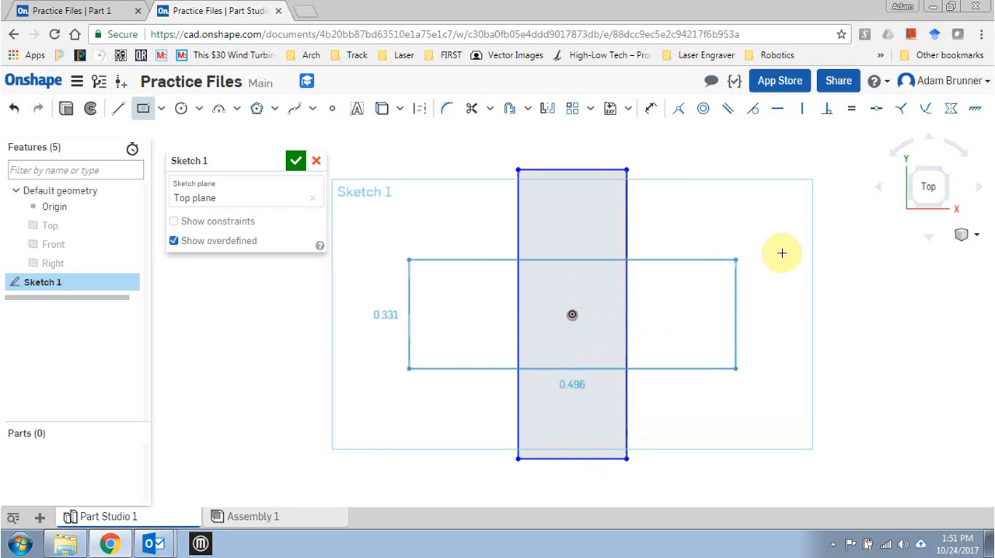
left_click(789, 251)
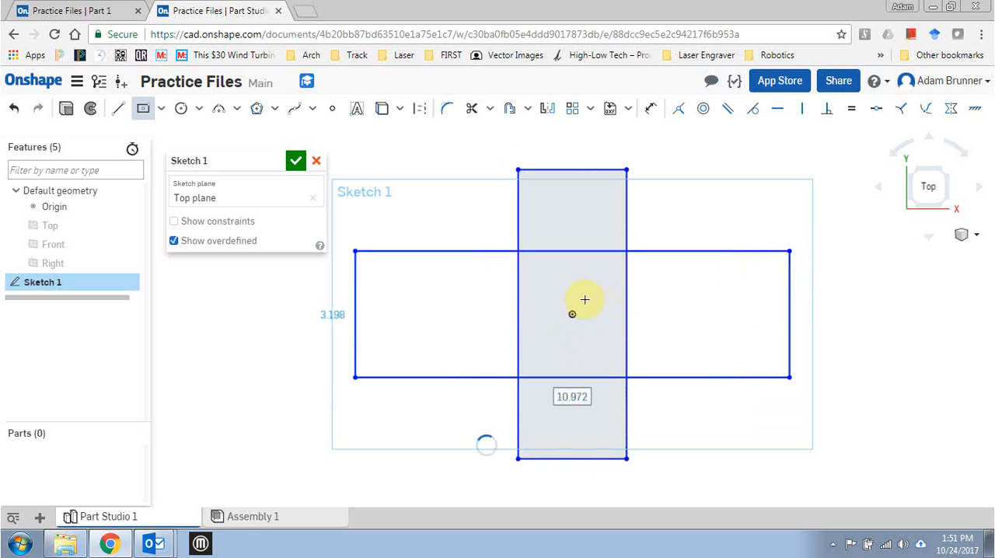
Dimension the short sides of the horizontal and vertical rectangles to 15 in each.
key("d")
left_click(355, 289)
left_click(352, 358)
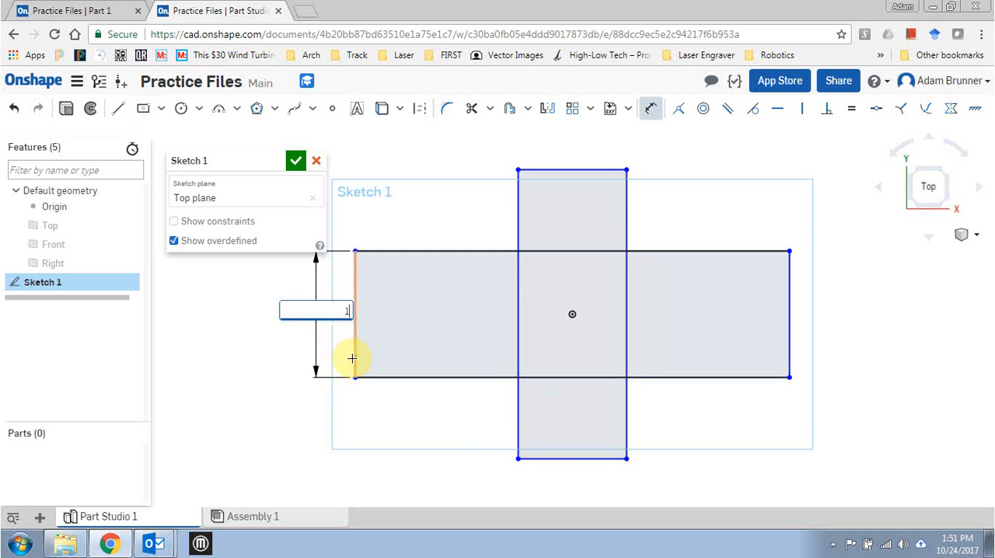
type("15")
key("Return")
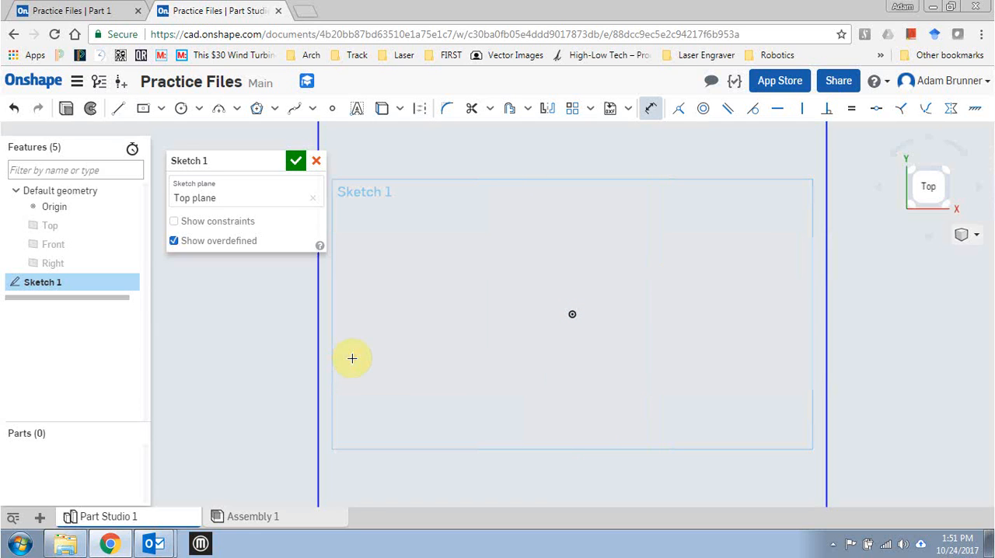
scroll(522, 313, "down", 8)
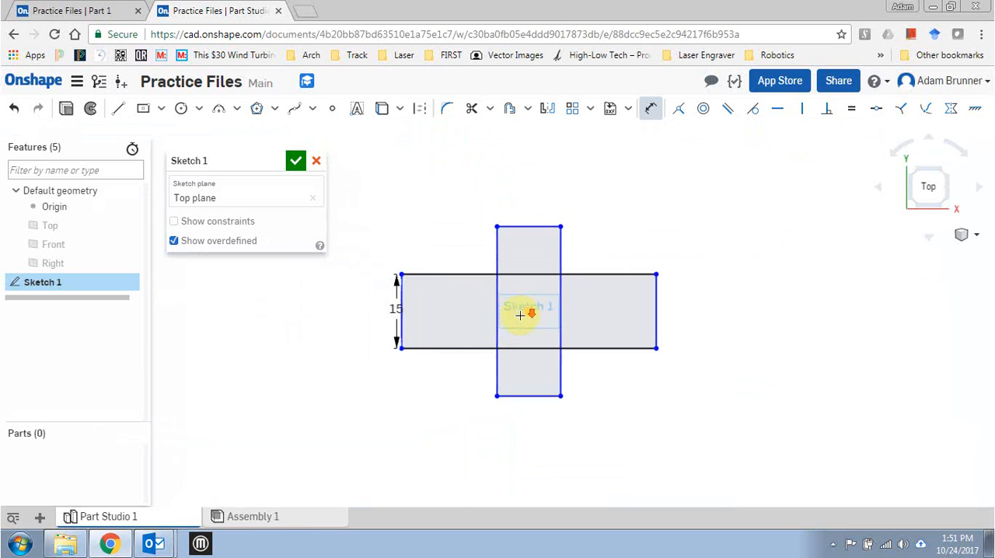
scroll(407, 321, "up", 4)
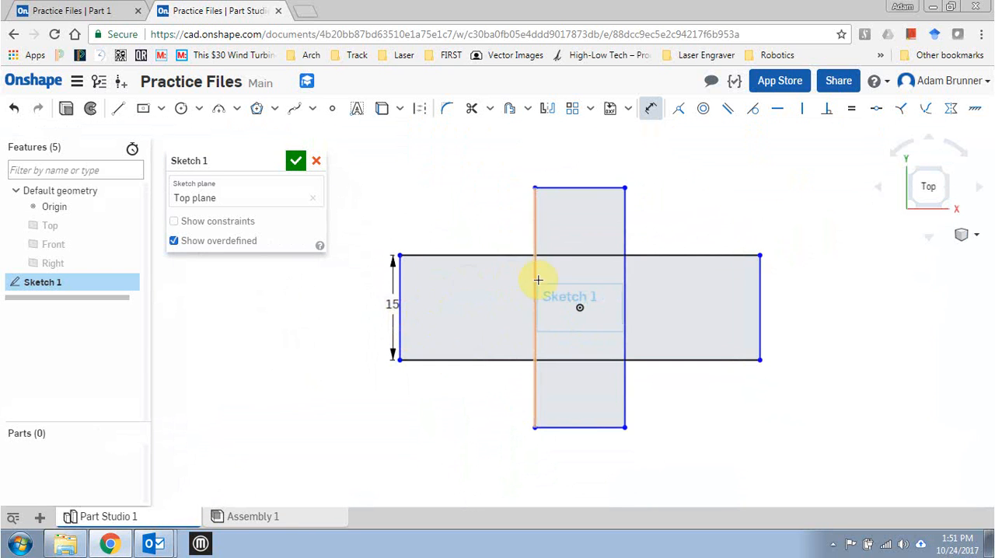
left_click(590, 187)
left_click(584, 172)
type("15")
key("Return")
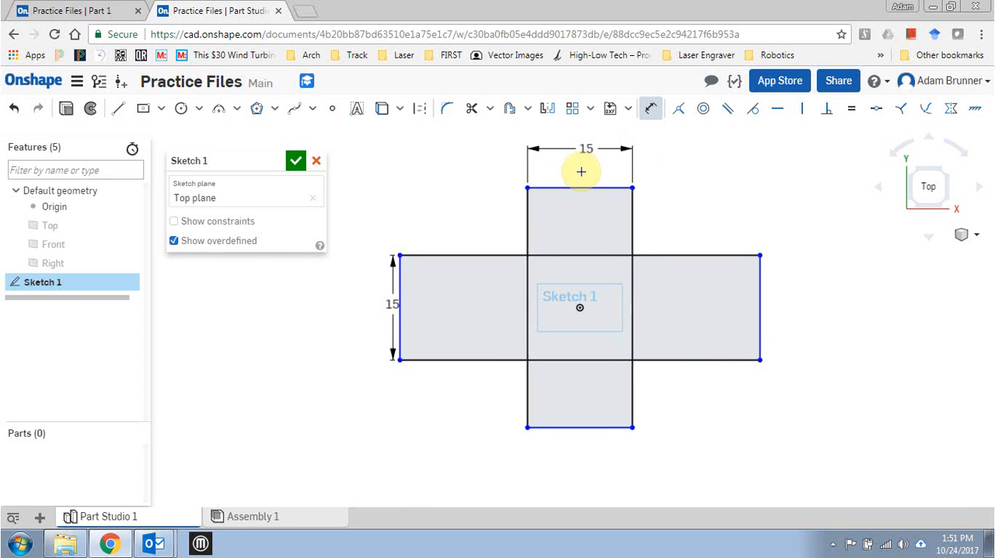
Dimension the cross's upper arm and right arm to extend 15 in beyond the crossing rectangle.
left_click(618, 188)
left_click(672, 254)
left_click(719, 225)
type("1")
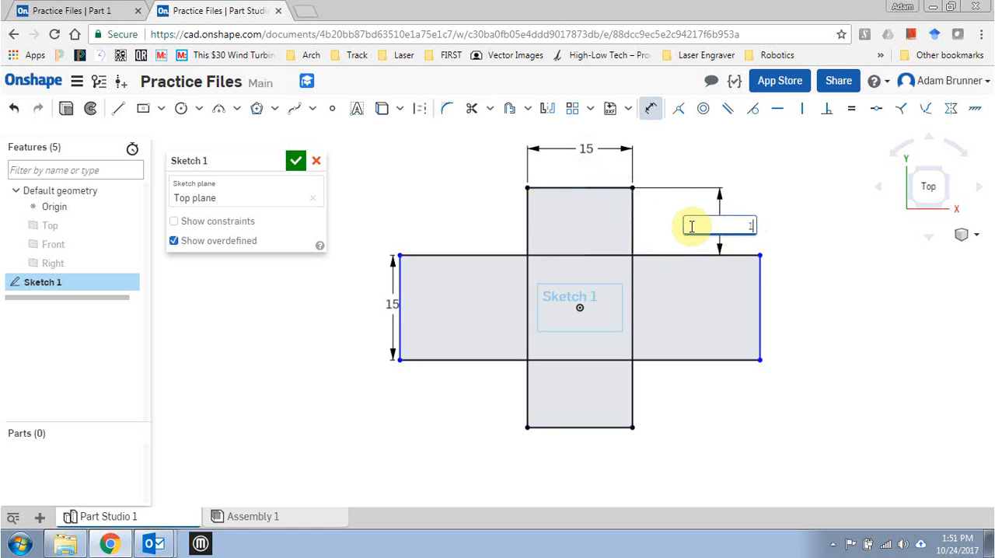
type("5")
key("Return")
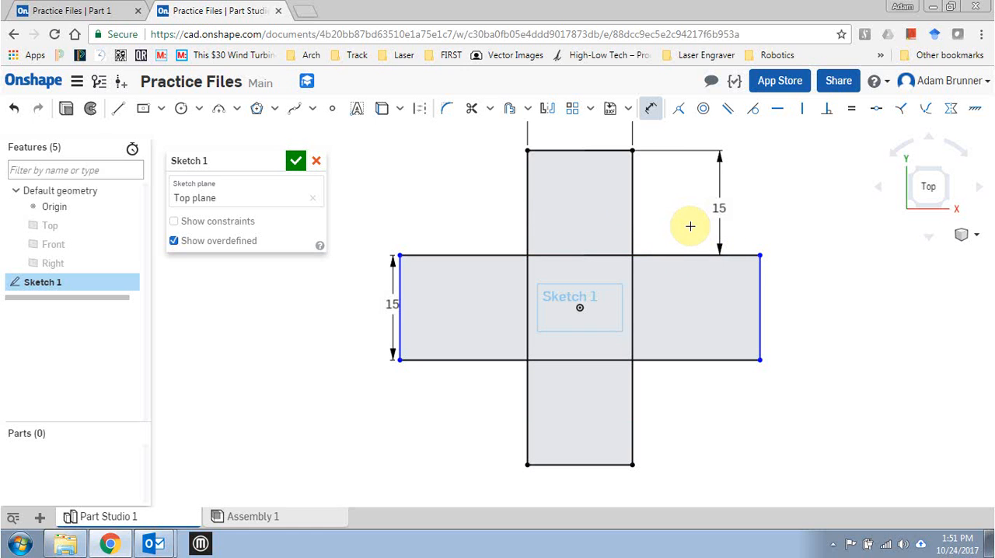
left_click(761, 299)
left_click(631, 392)
left_click(679, 404)
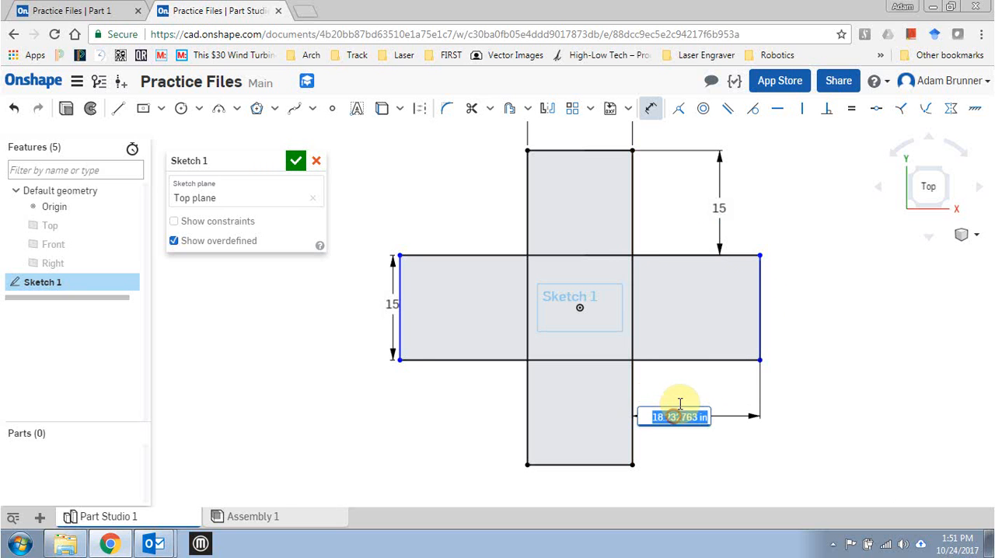
type("15")
key("Return")
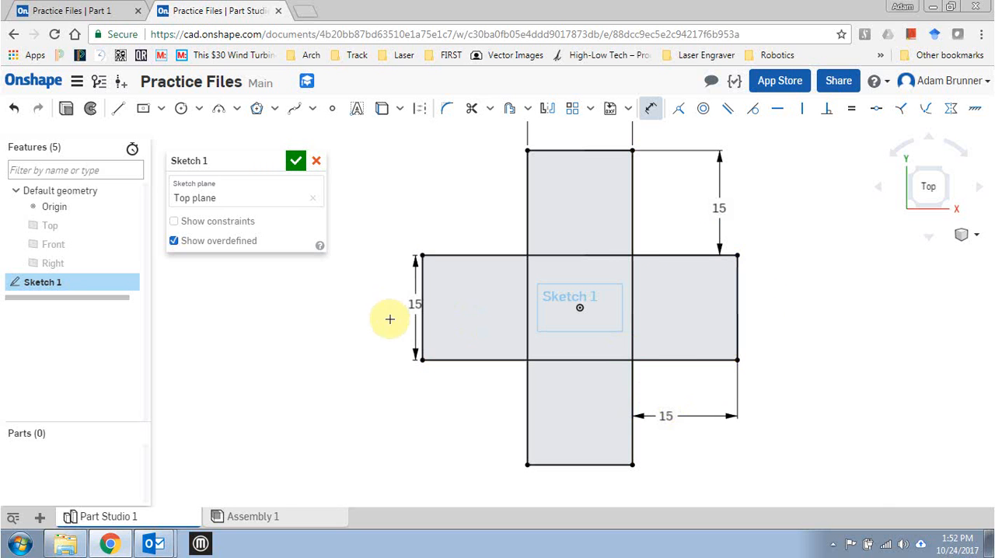
Extrude the whole cross-shaped sketch as a new solid with a blind depth of 15 in.
mouse_move(400, 324)
middle_mouse_down()
mouse_move(339, 365)
mouse_move(335, 333)
middle_mouse_up()
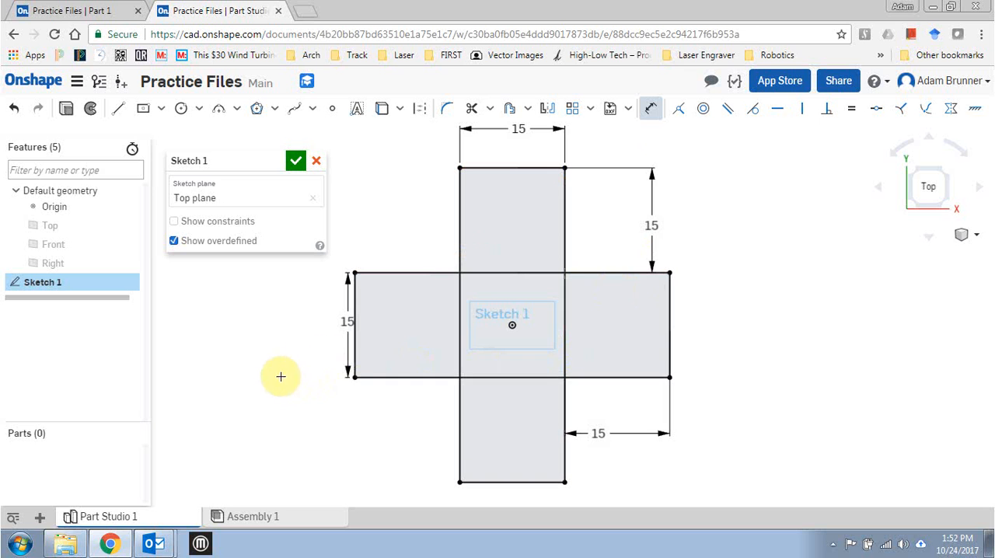
mouse_move(281, 376)
right_mouse_down()
mouse_move(284, 333)
mouse_move(271, 335)
right_mouse_up()
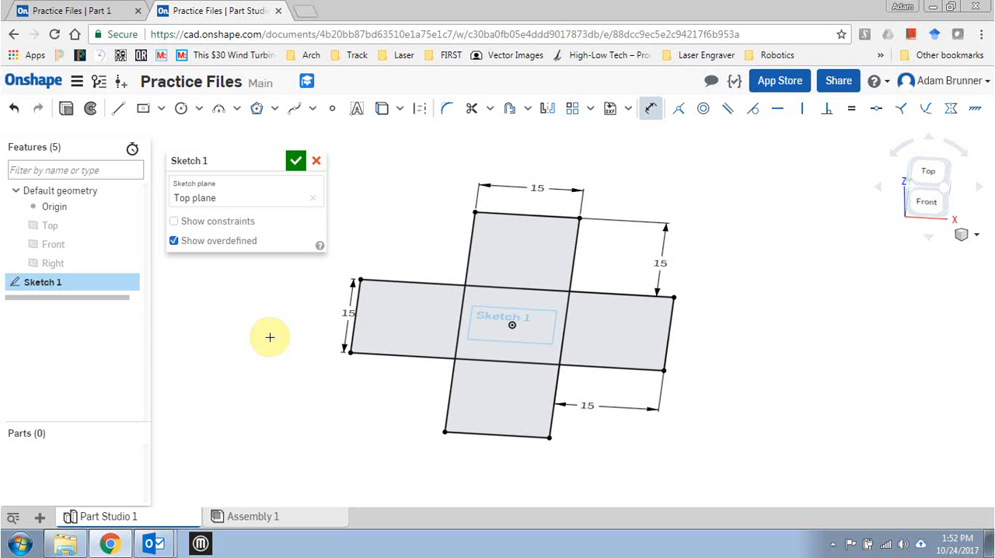
key("shift+e")
left_click(274, 277)
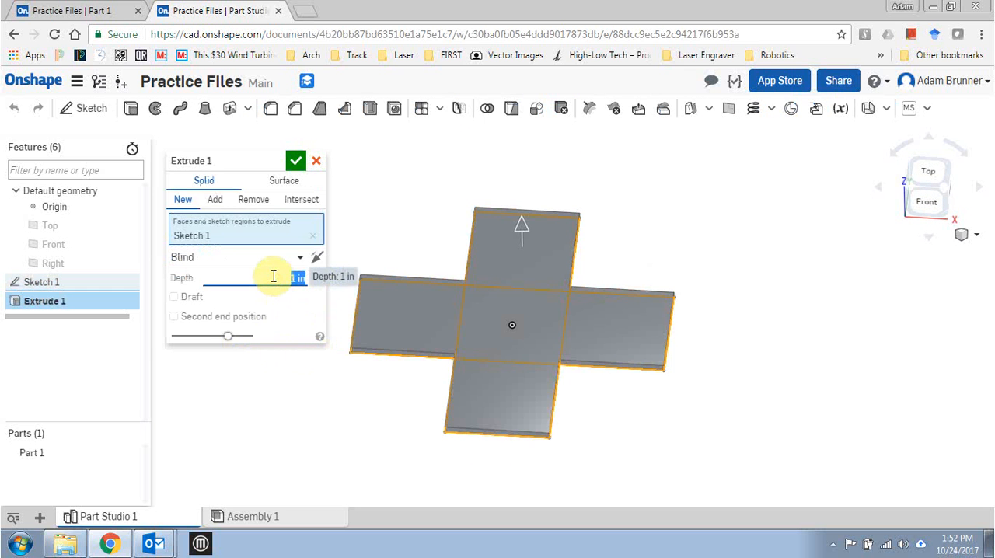
type("15")
key("Return")
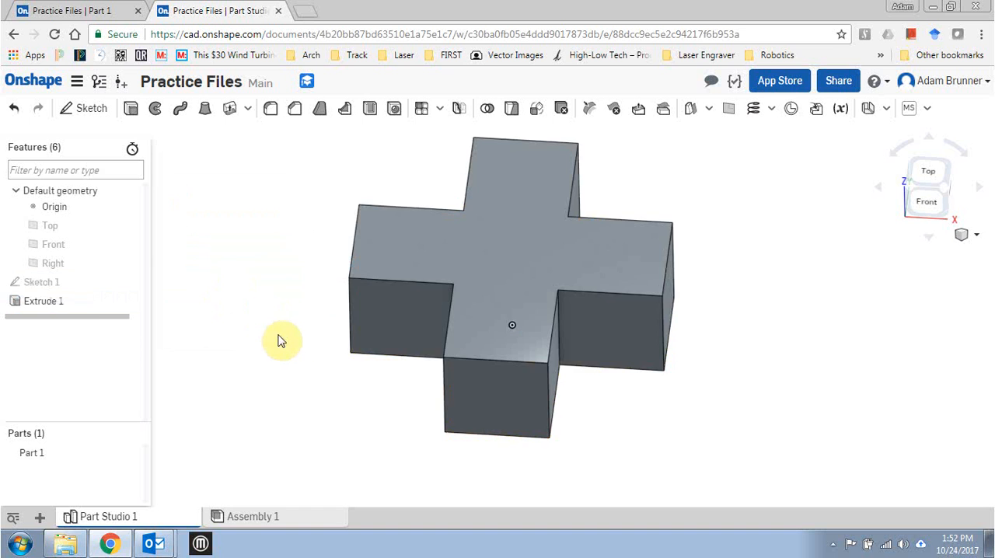
Create a drawing of Part 1 from Onshape's ANSI_A_INCH.dwt template with no views.
right_click_drag(292, 309, 305, 335)
middle_click_drag(292, 334, 340, 331)
right_click_drag(324, 326, 339, 346)
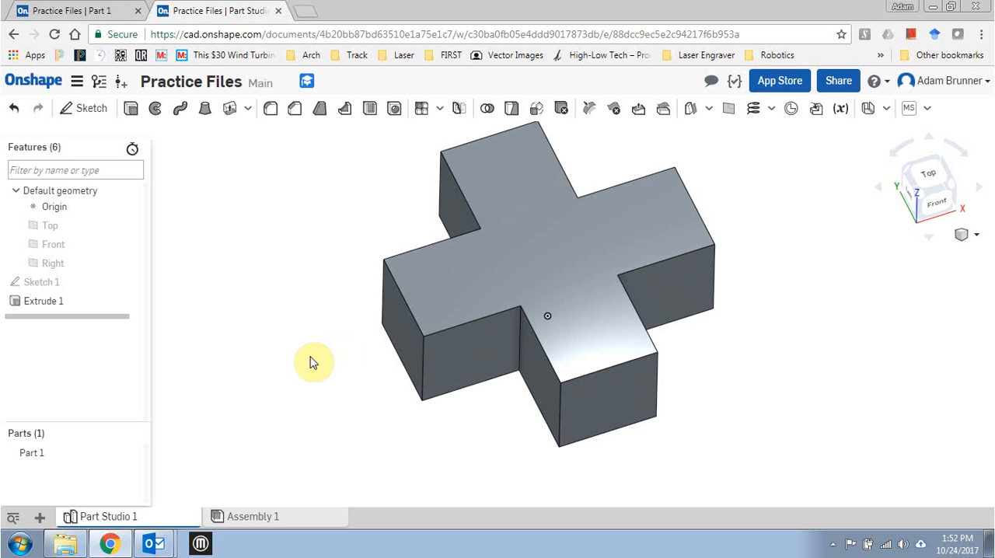
right_click(34, 460)
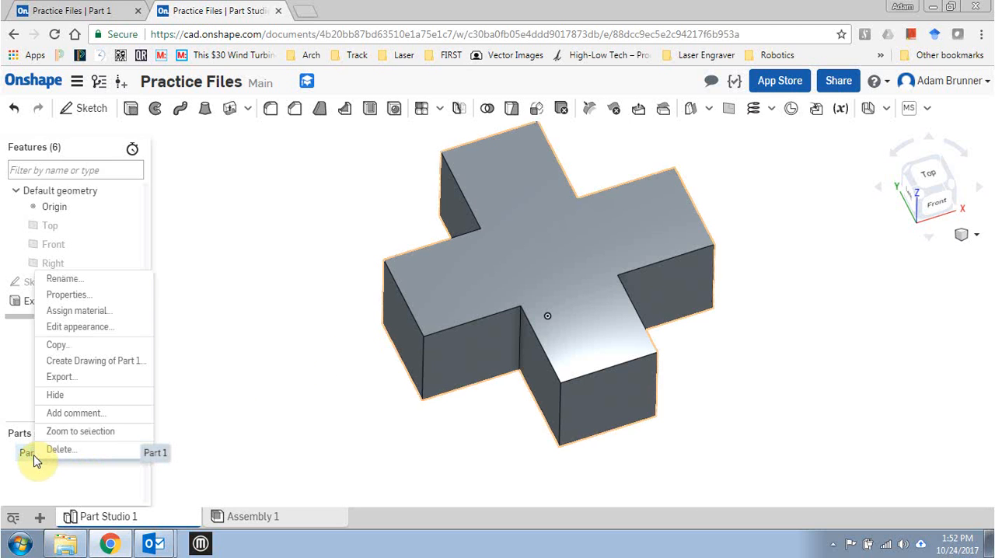
left_click(95, 361)
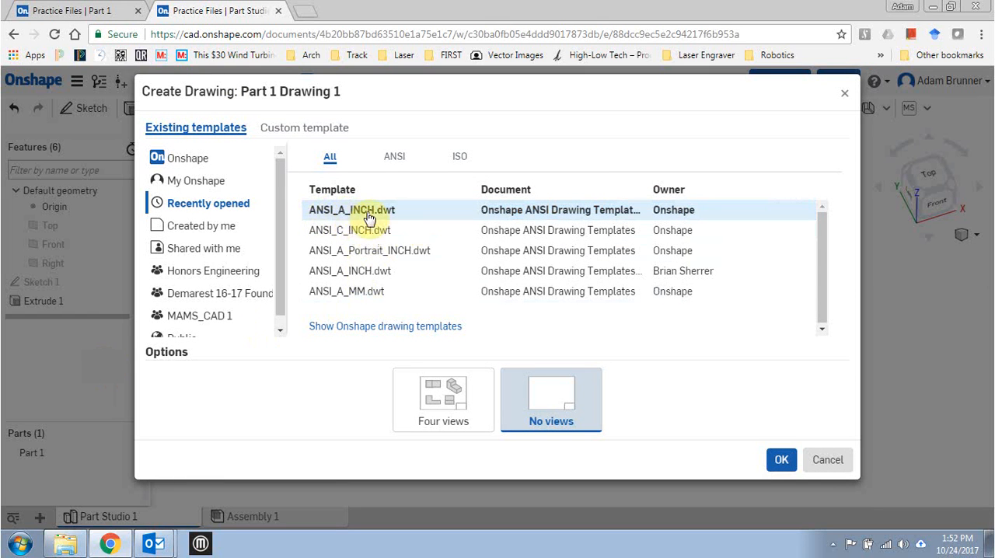
left_click(370, 217)
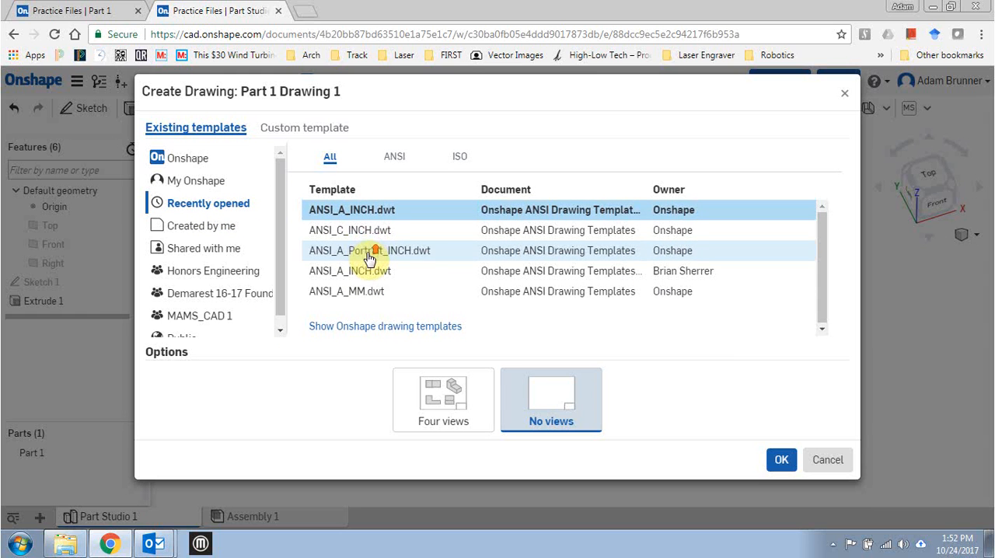
left_click(201, 160)
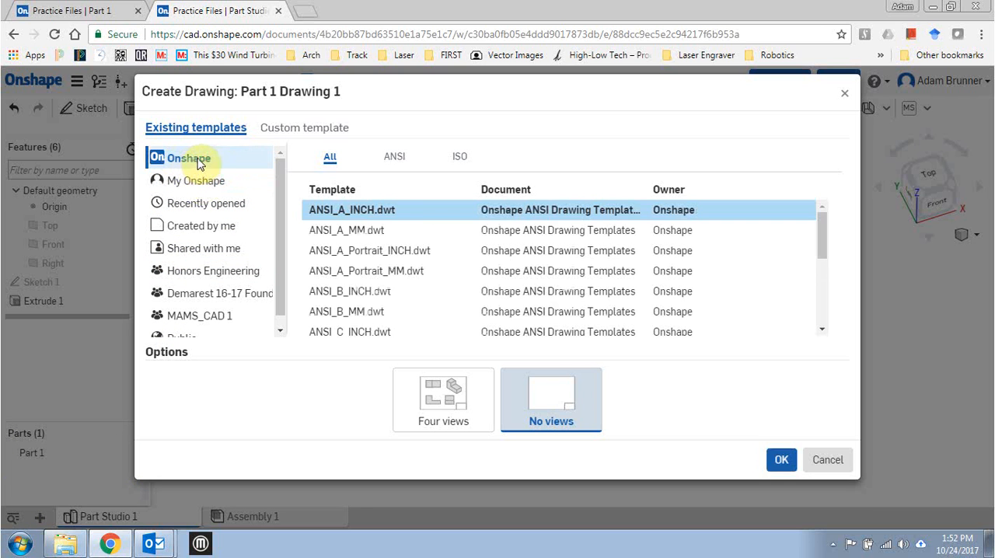
left_click(395, 157)
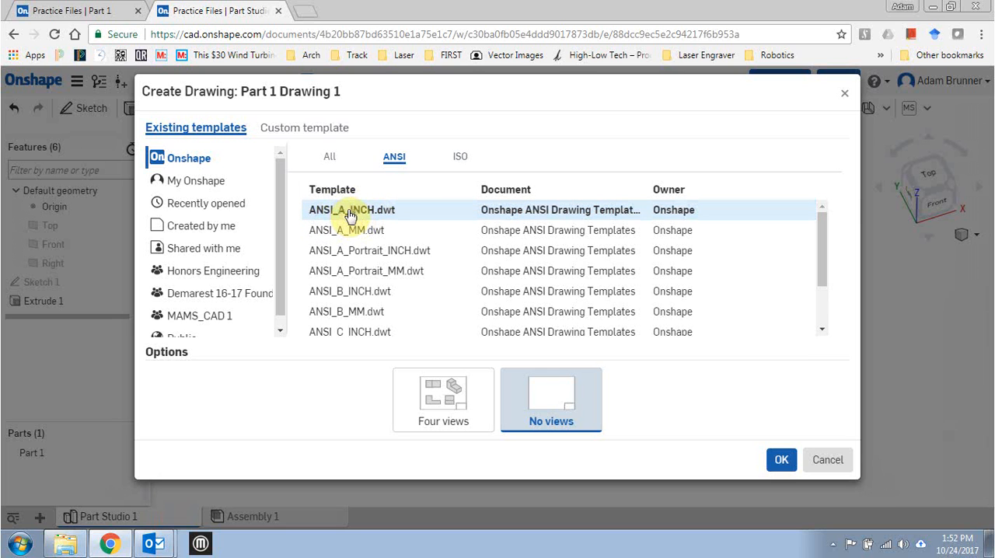
scroll(349, 289, "down", 3)
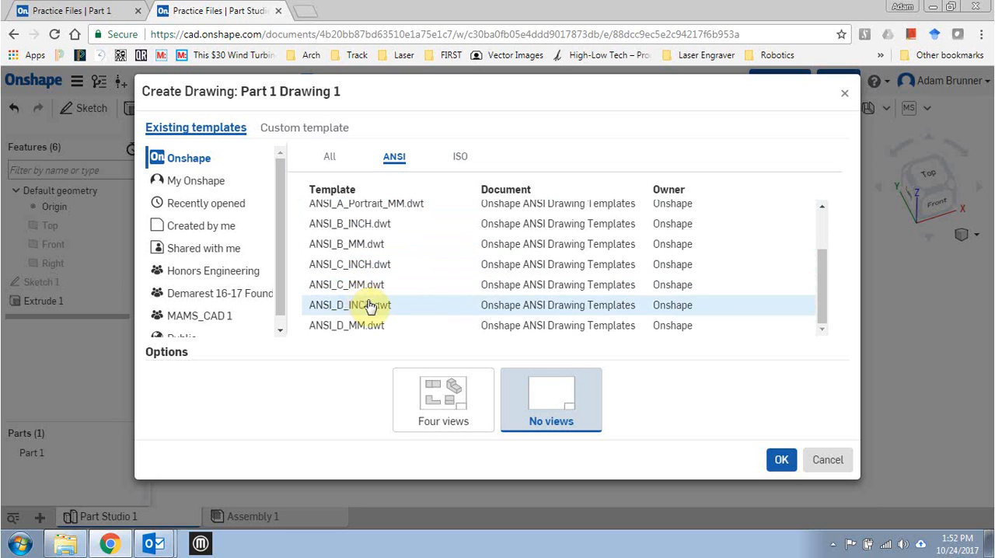
scroll(380, 268, "up", 3)
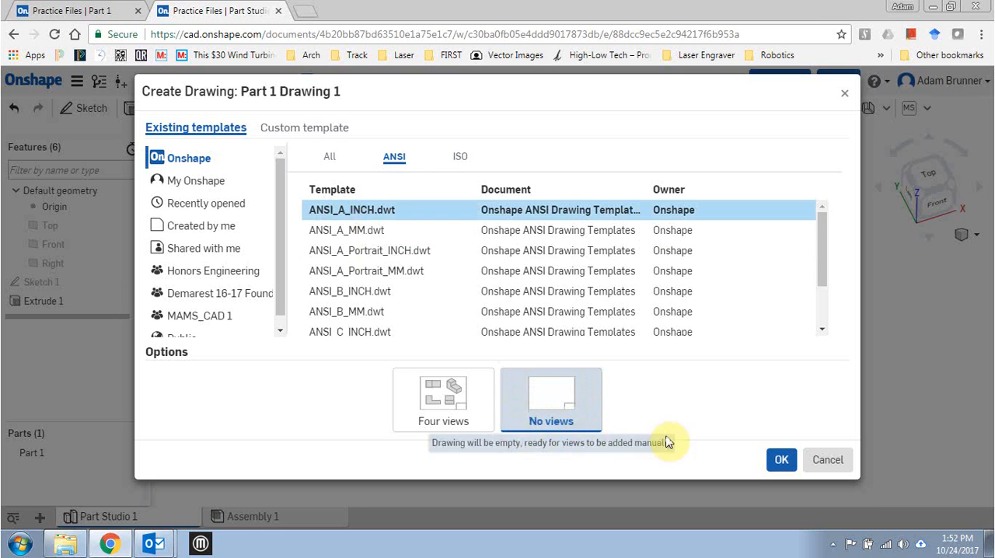
left_click(779, 459)
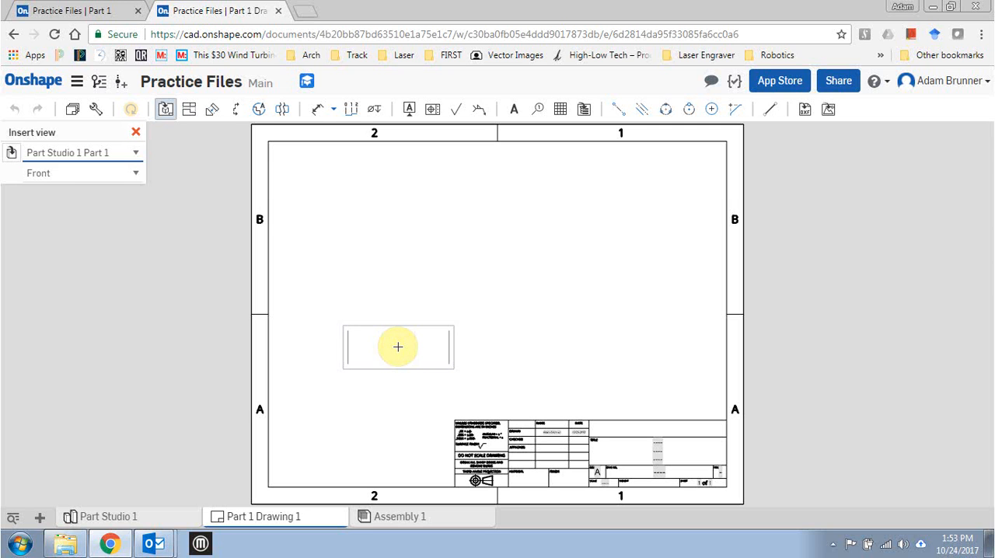
left_click(134, 174)
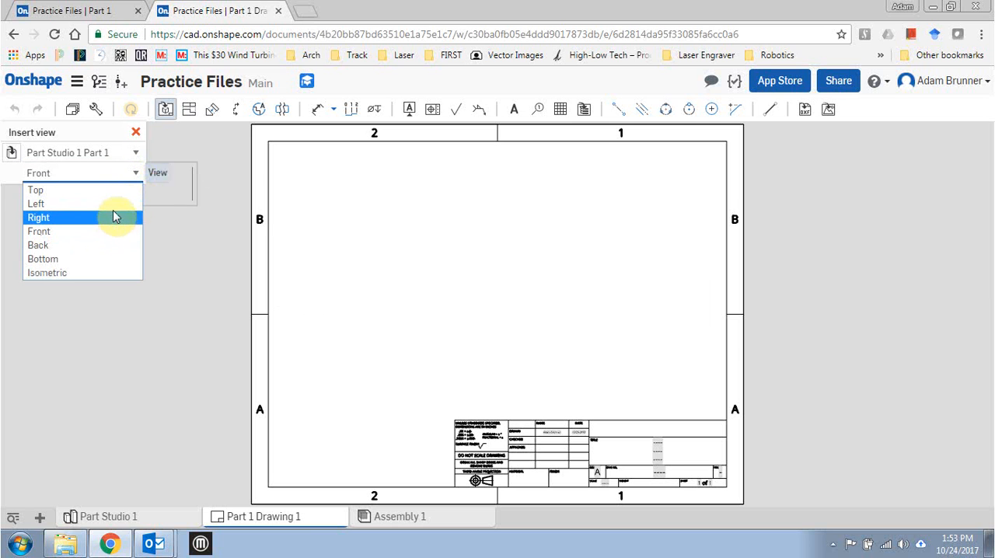
left_click(115, 191)
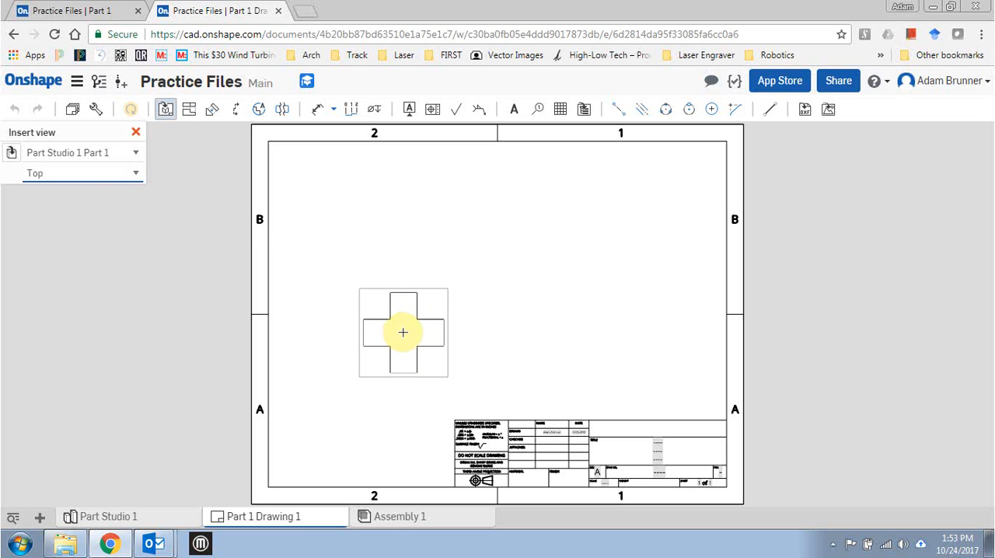
key("Escape")
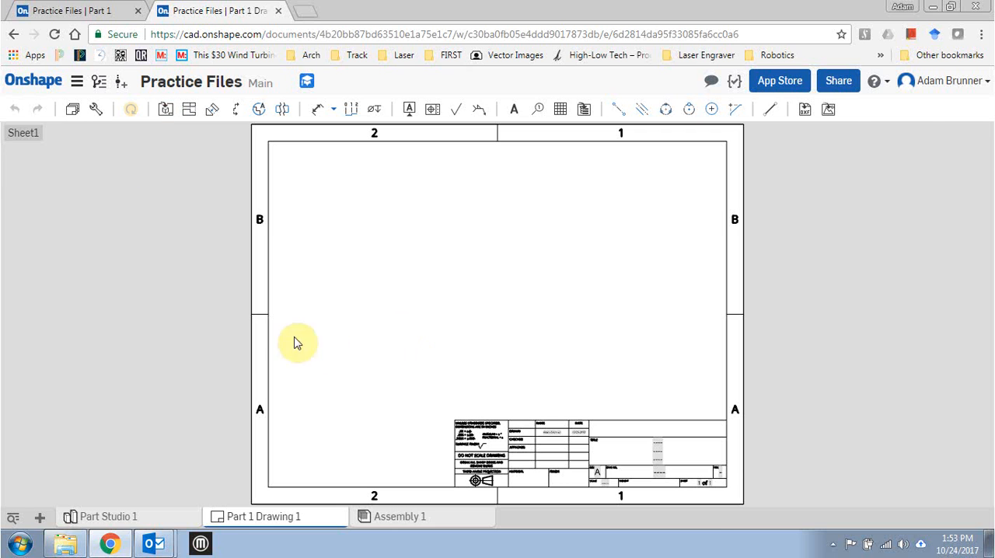
Review the view layout and dimensions in the reference Drawing 1, and return to the Part 1 drawing.
left_click(78, 11)
left_click(126, 516)
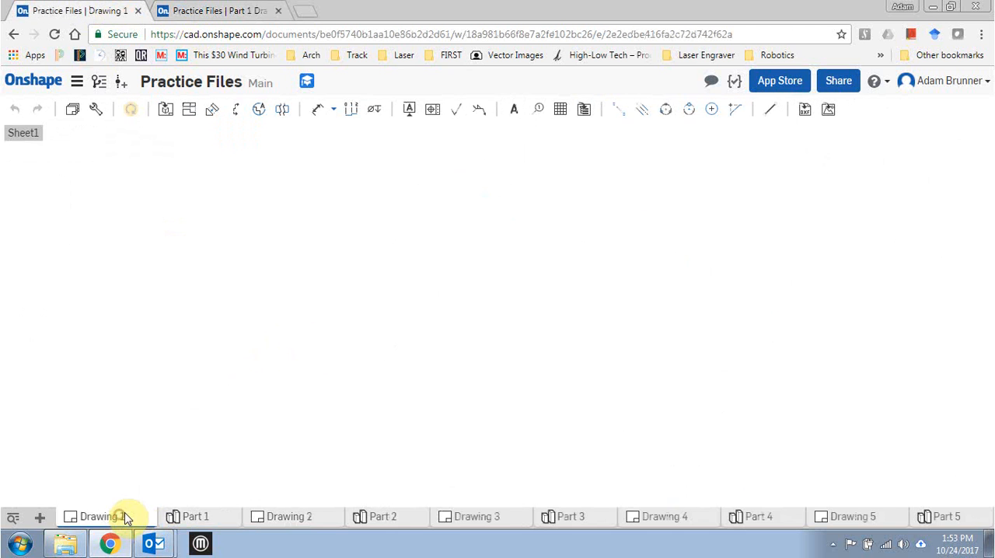
scroll(396, 387, "up", 1)
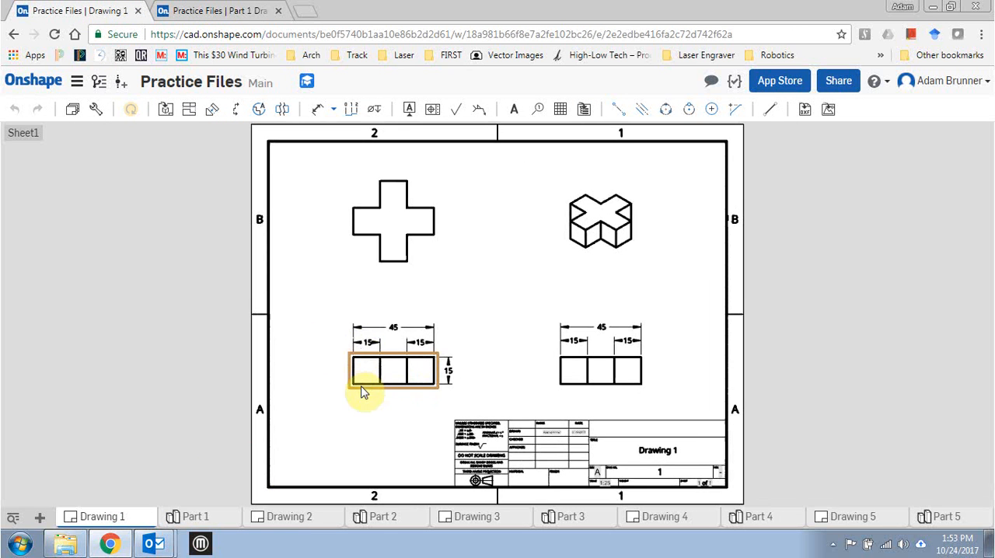
left_click(352, 361)
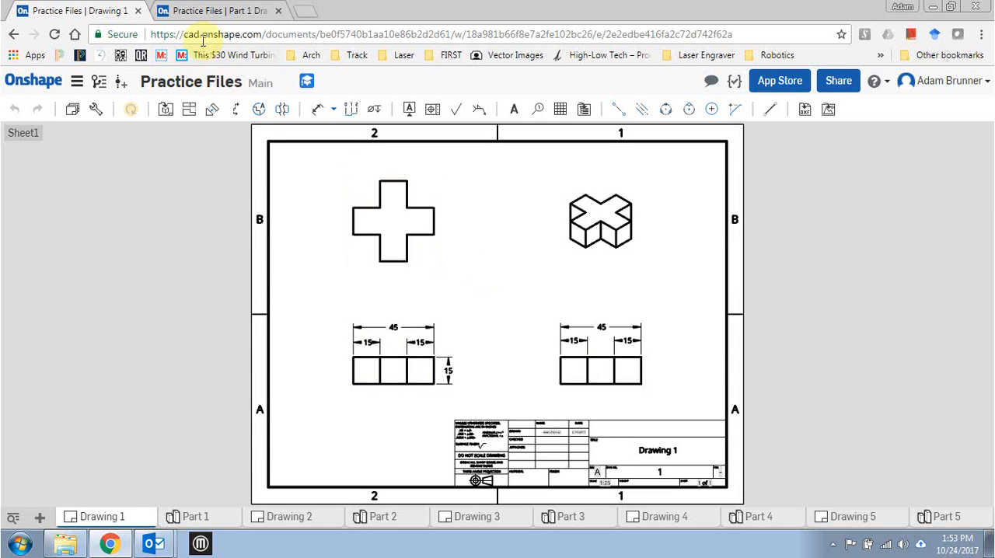
left_click(206, 10)
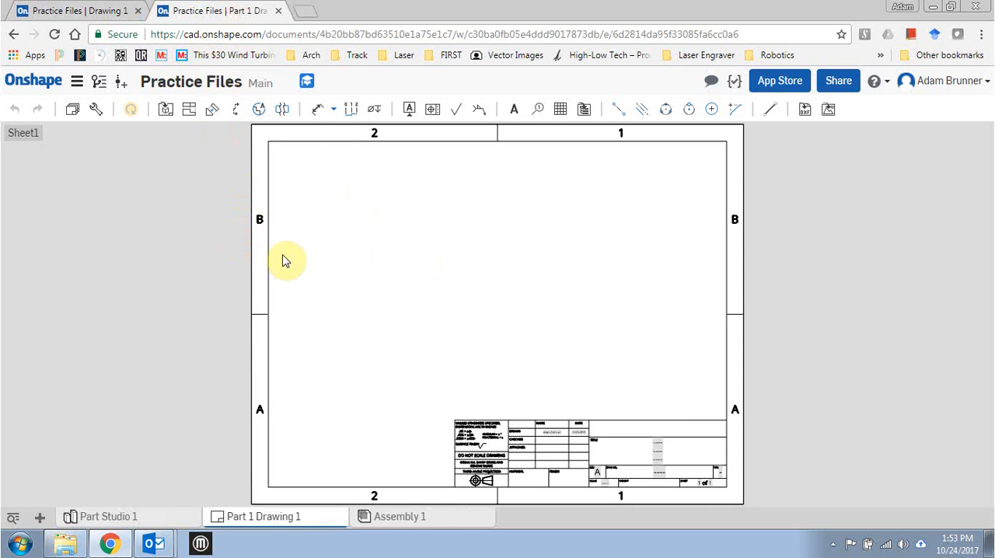
Insert a front view of Part 1 in the left half of the sheet, near mid-height.
left_click(165, 113)
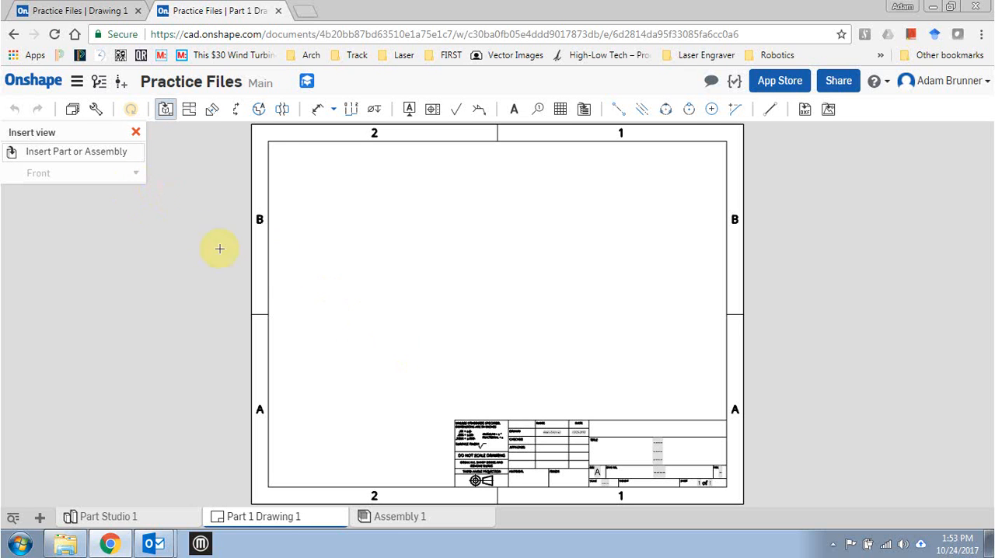
left_click(105, 159)
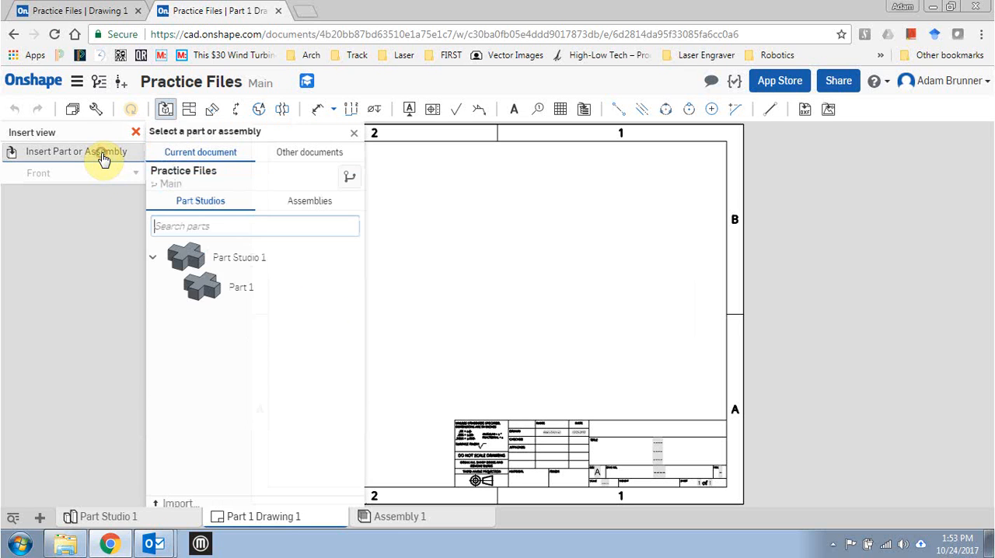
left_click(305, 292)
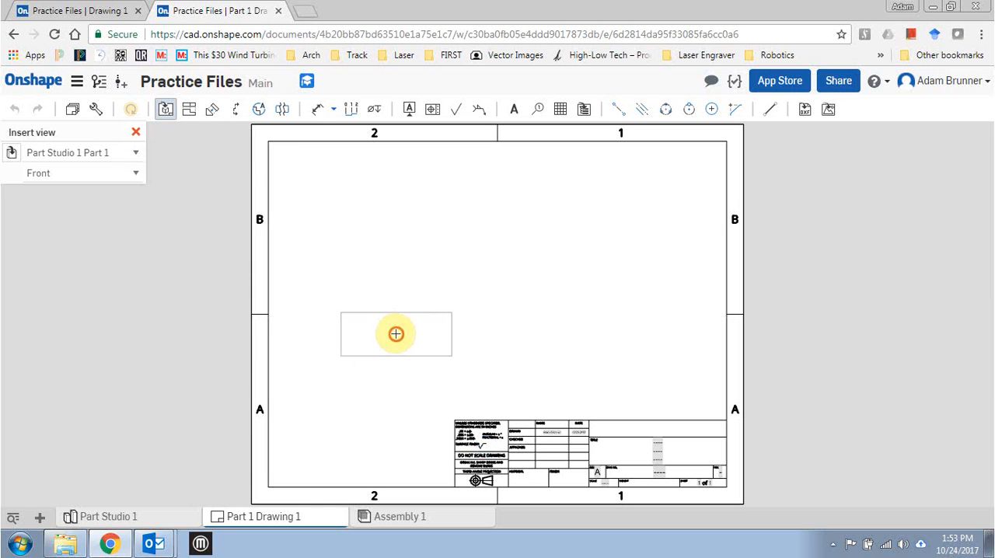
left_click(395, 334)
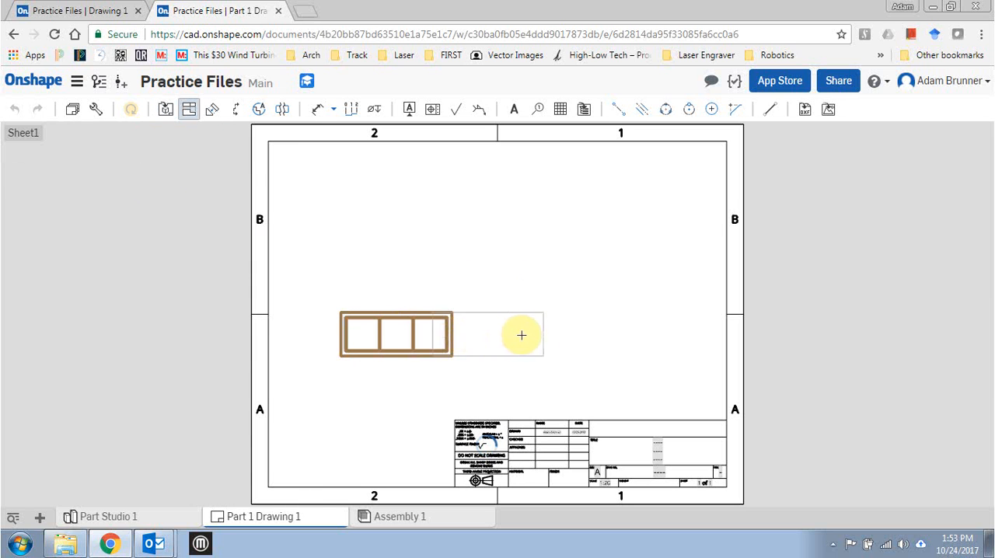
Project right-side, top and isometric views of the cross from the front view.
left_click(581, 334)
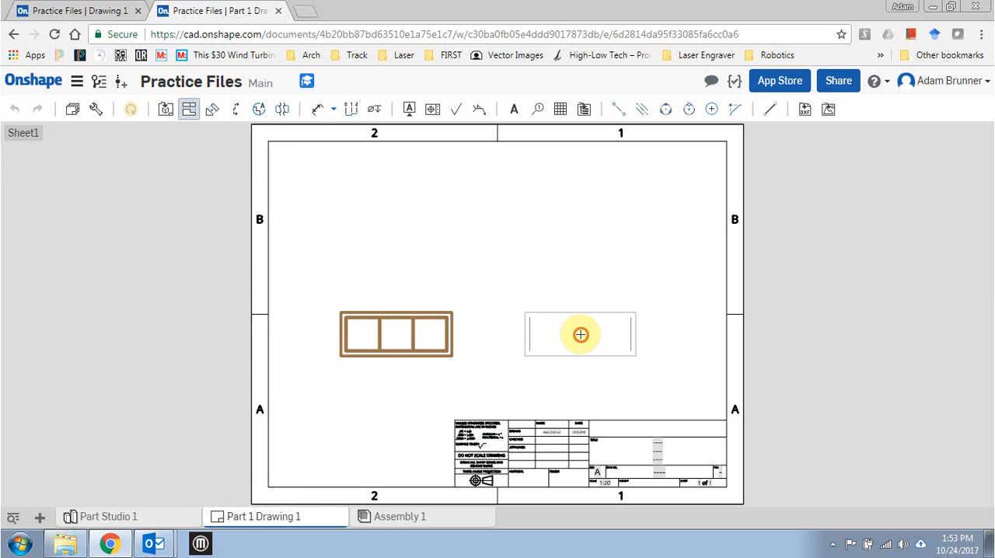
left_click(393, 314)
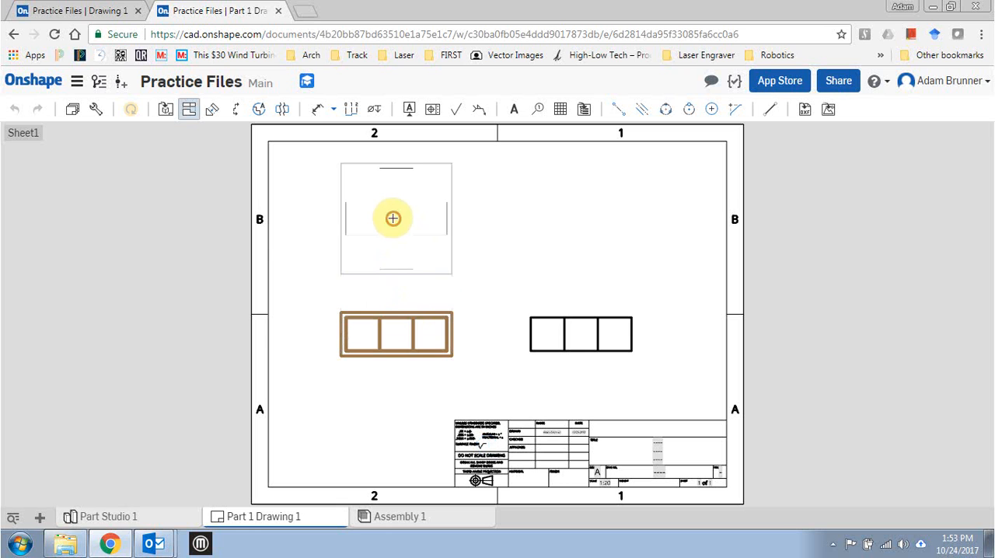
left_click(393, 218)
left_click(188, 111)
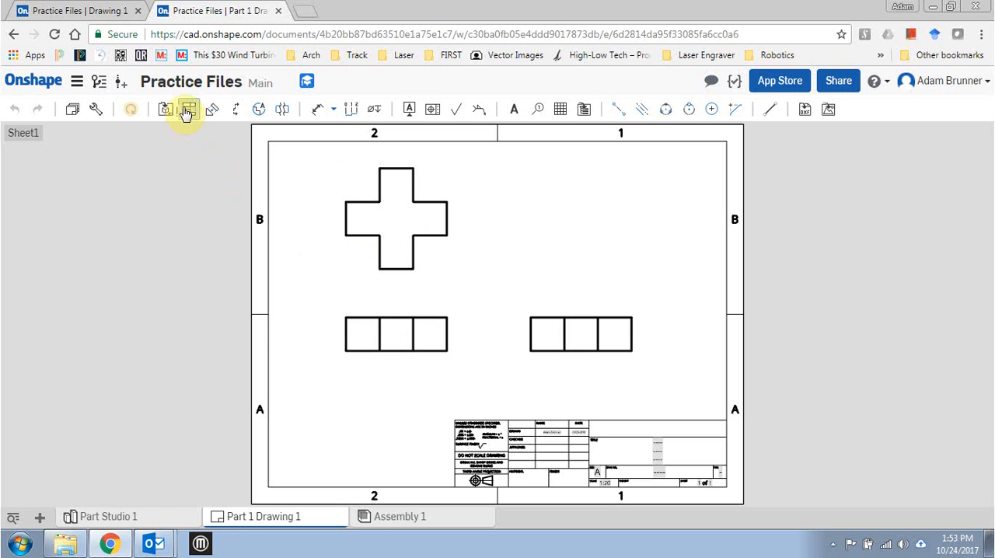
left_click(436, 308)
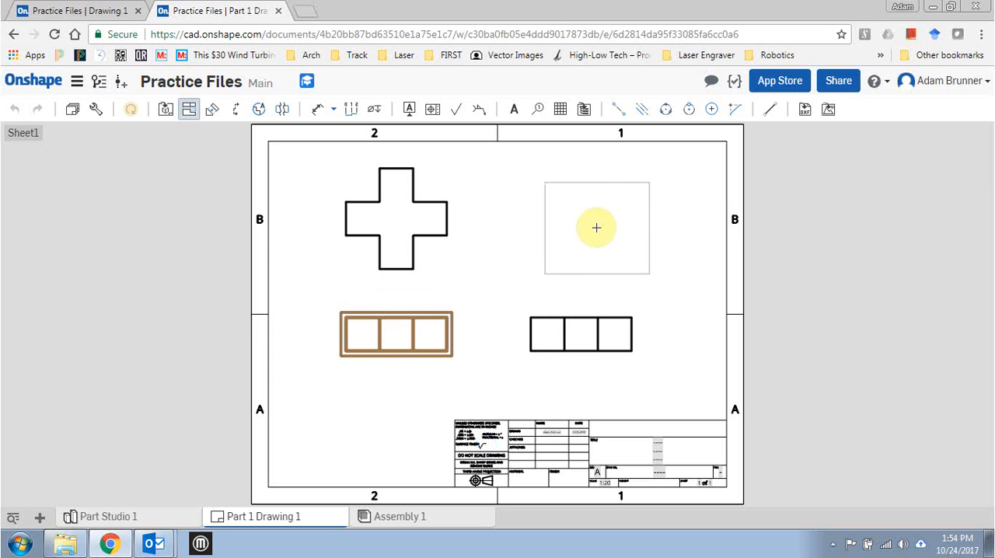
left_click(596, 227)
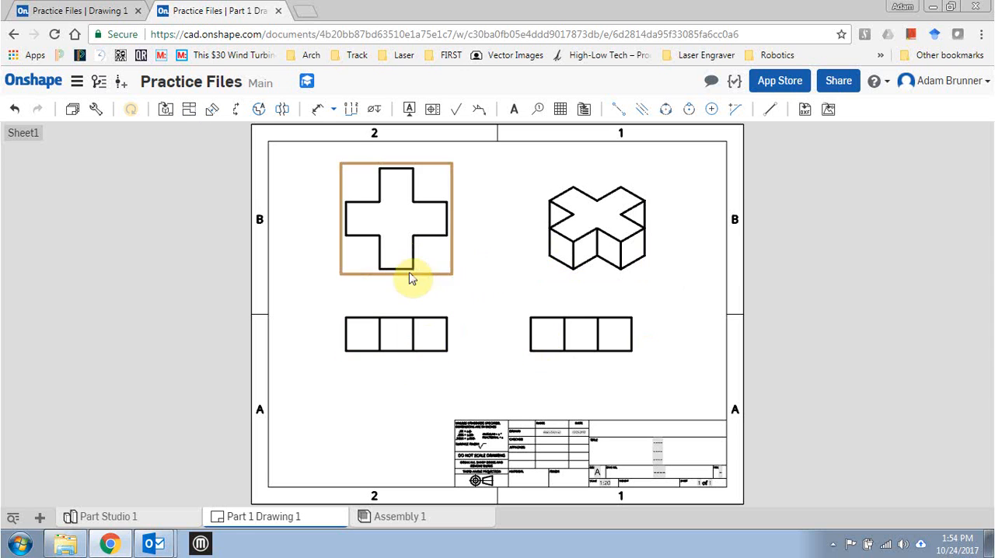
Rearrange the views, lowering the front and side views and shifting the top and isometric views to spread them across the sheet.
left_click_drag(416, 356, 390, 397)
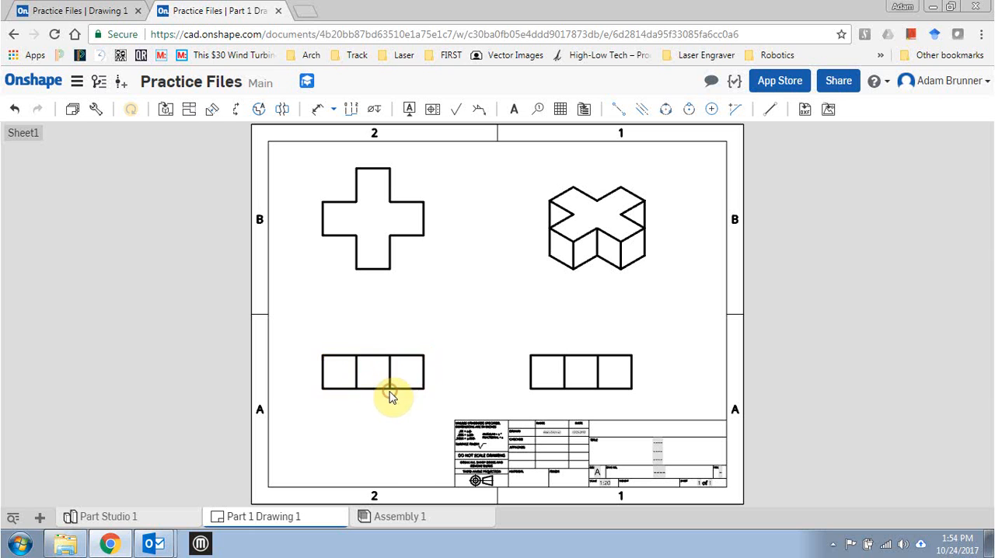
left_click_drag(388, 269, 459, 308)
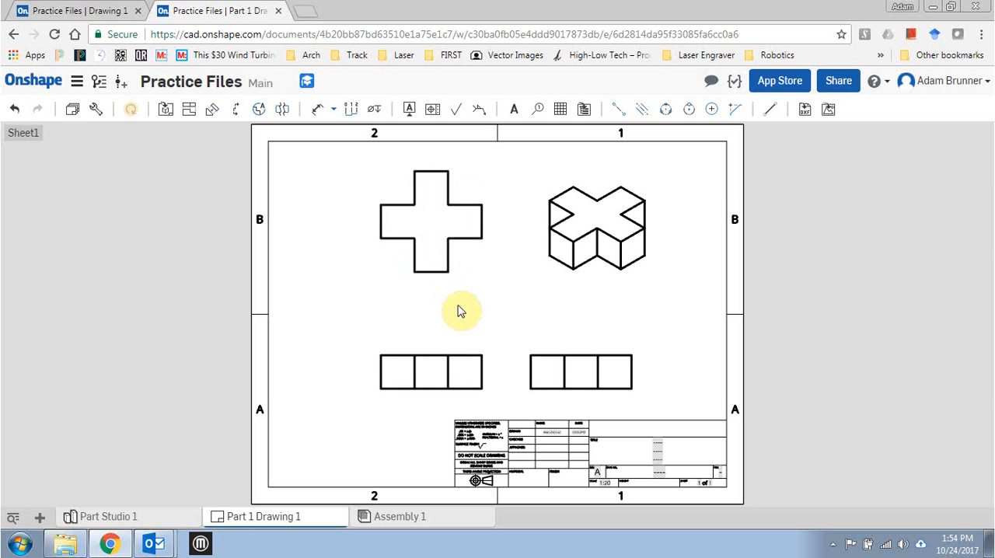
left_click_drag(400, 279, 360, 274)
left_click_drag(405, 356, 419, 359)
left_click_drag(603, 256, 626, 250)
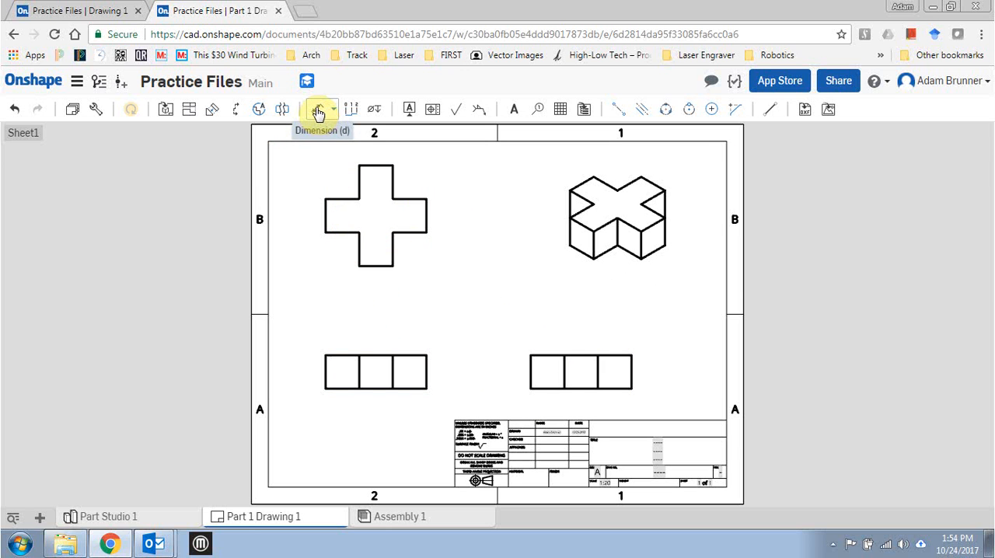
Dimension the front view's overall width, the widths of its two outer segments and its height.
left_click(318, 111)
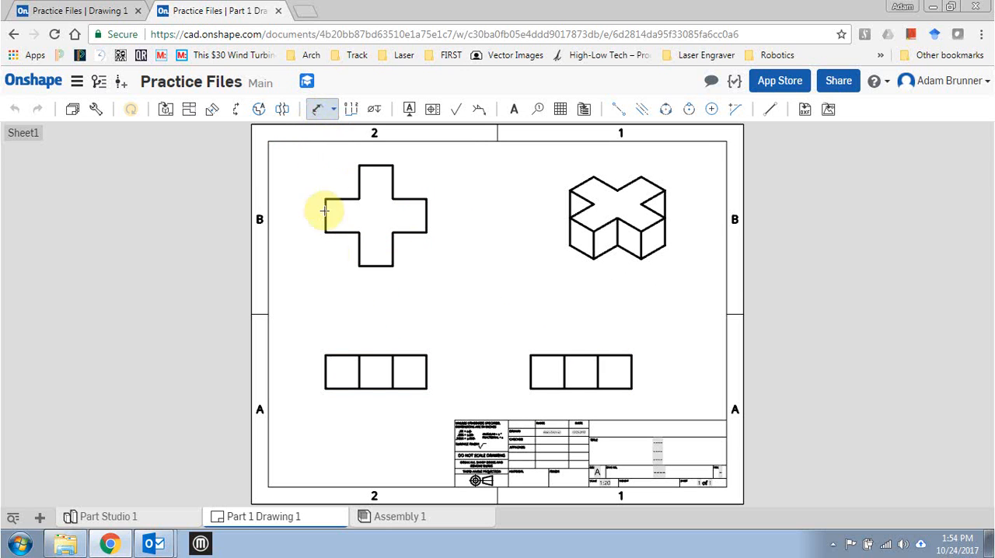
left_click(324, 355)
left_click(426, 355)
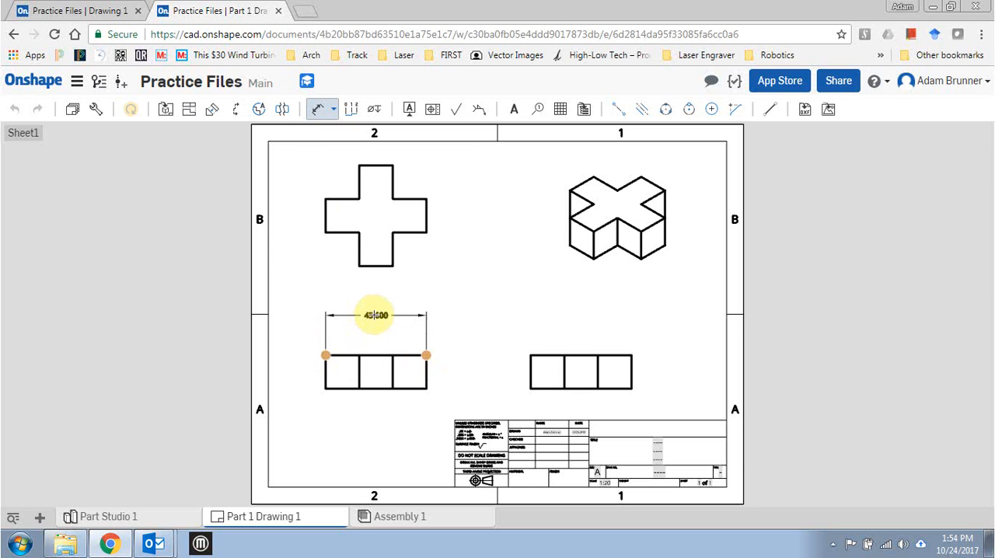
left_click(376, 314)
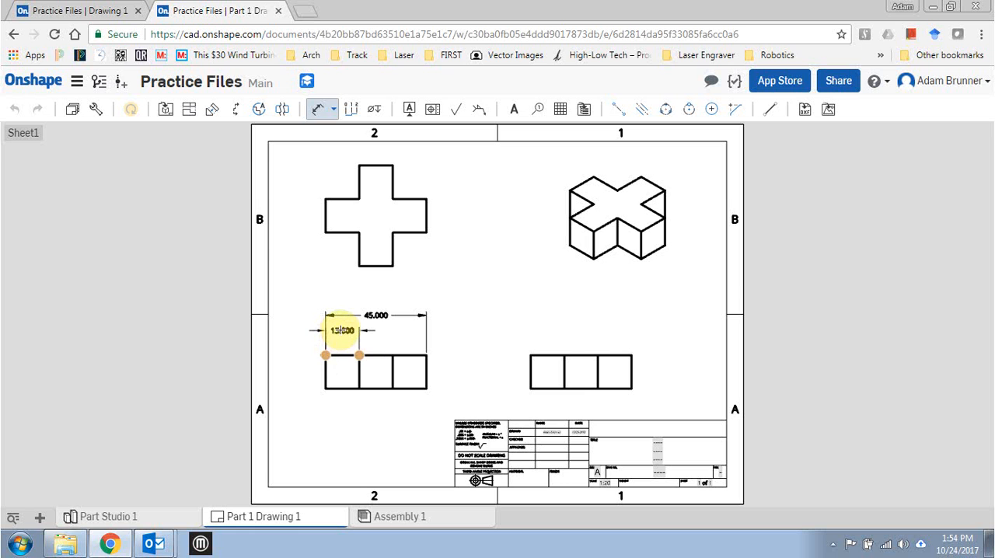
left_click(340, 330)
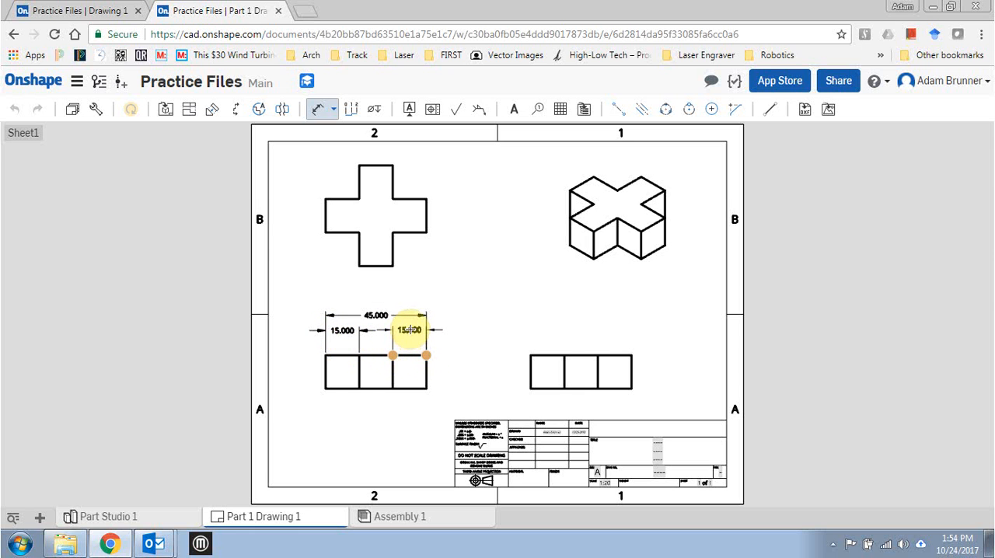
left_click(410, 331)
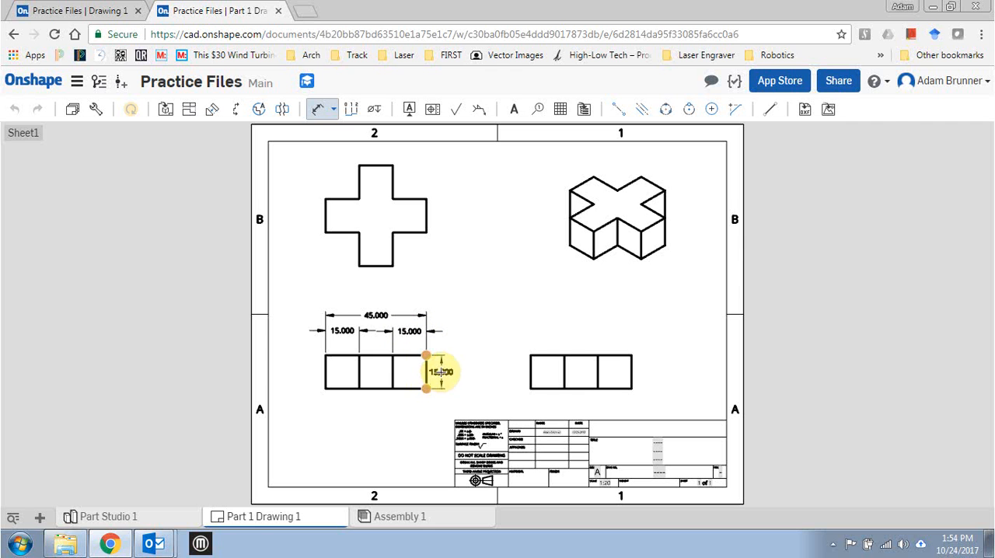
left_click(443, 372)
scroll(373, 345, "up", 8)
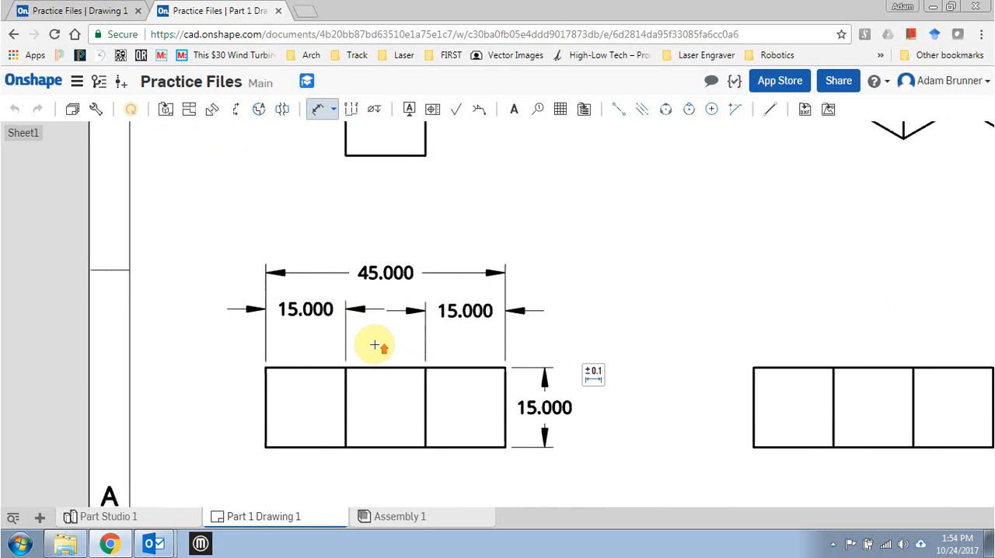
key("Escape")
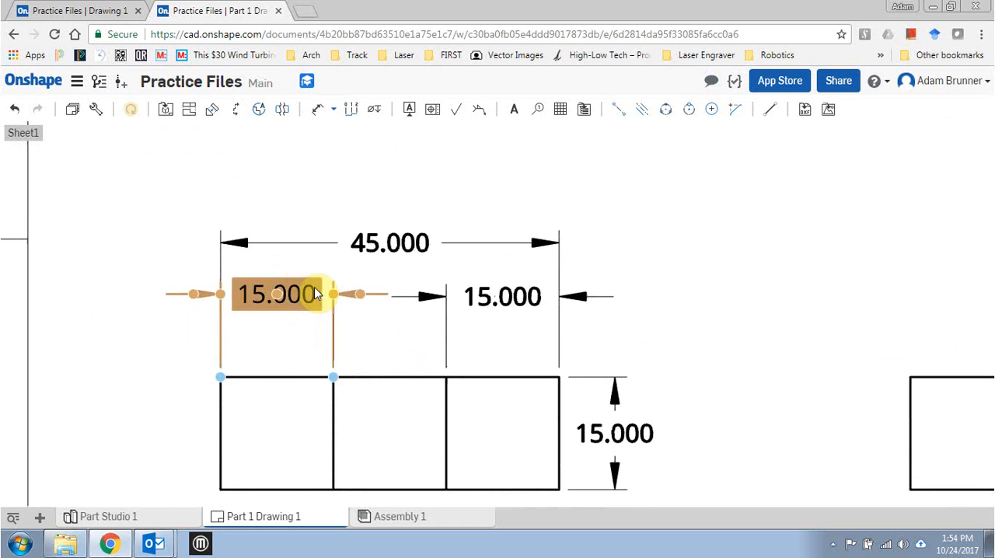
Reposition the front view's left segment dimension beneath the overall width dimension, level with the right segment dimension.
left_click(302, 185)
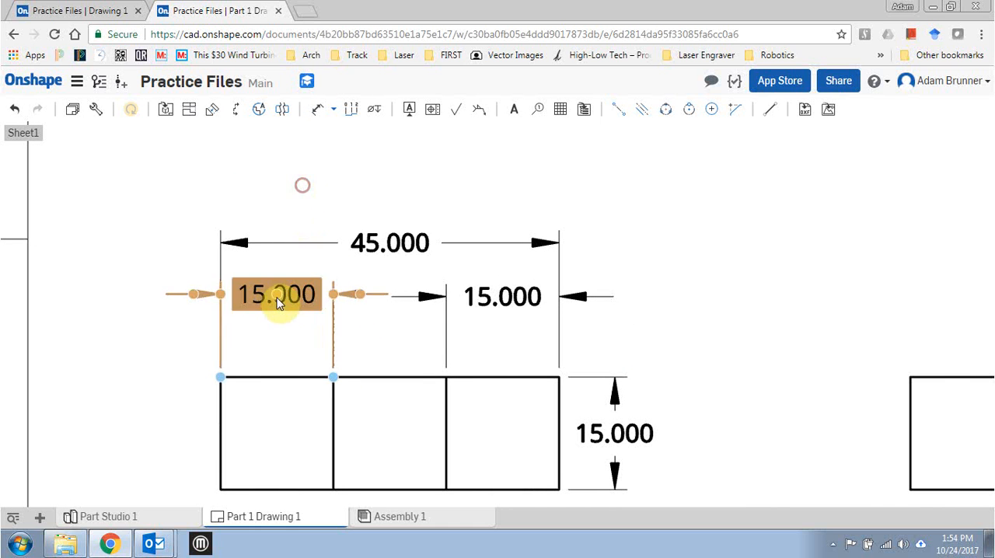
left_click_drag(281, 278, 276, 191)
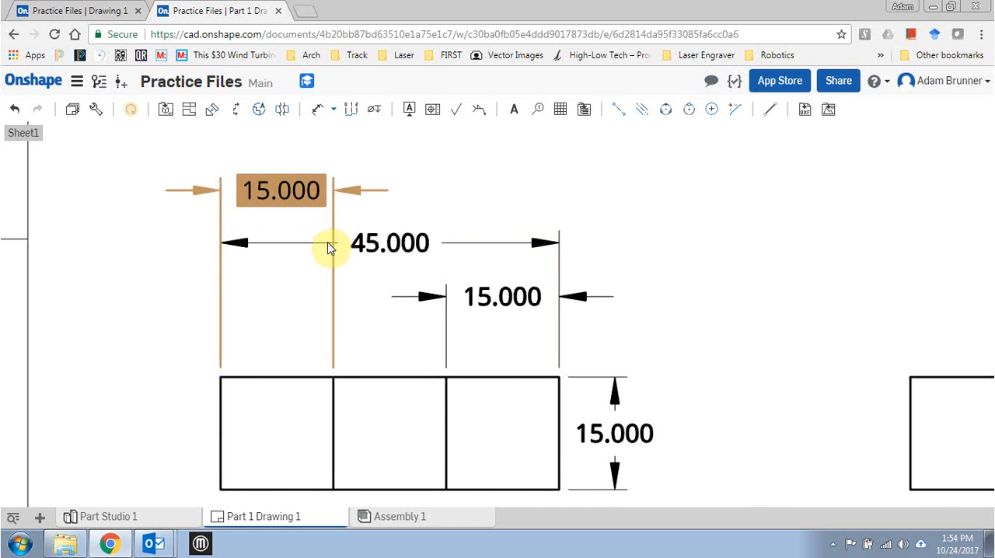
left_click(180, 291)
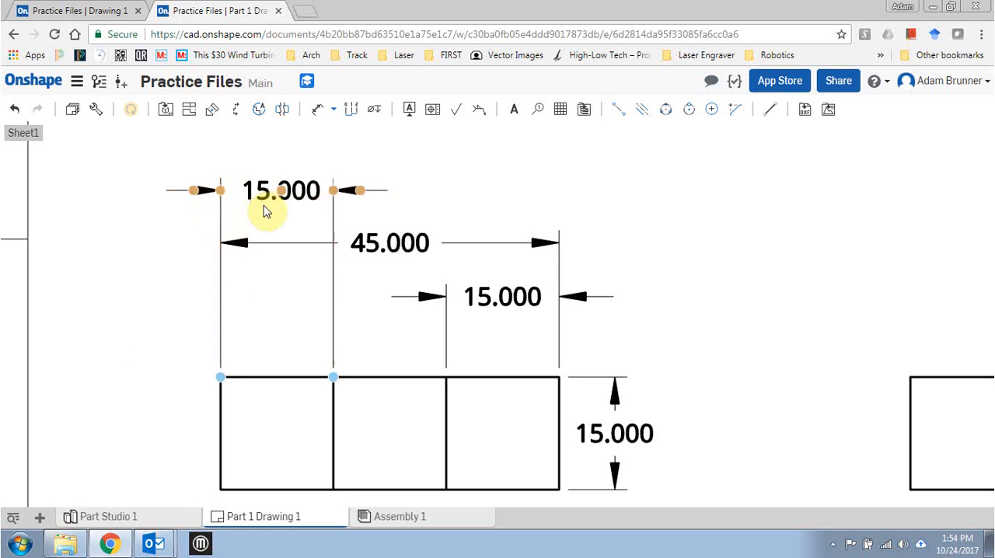
left_click_drag(281, 191, 281, 301)
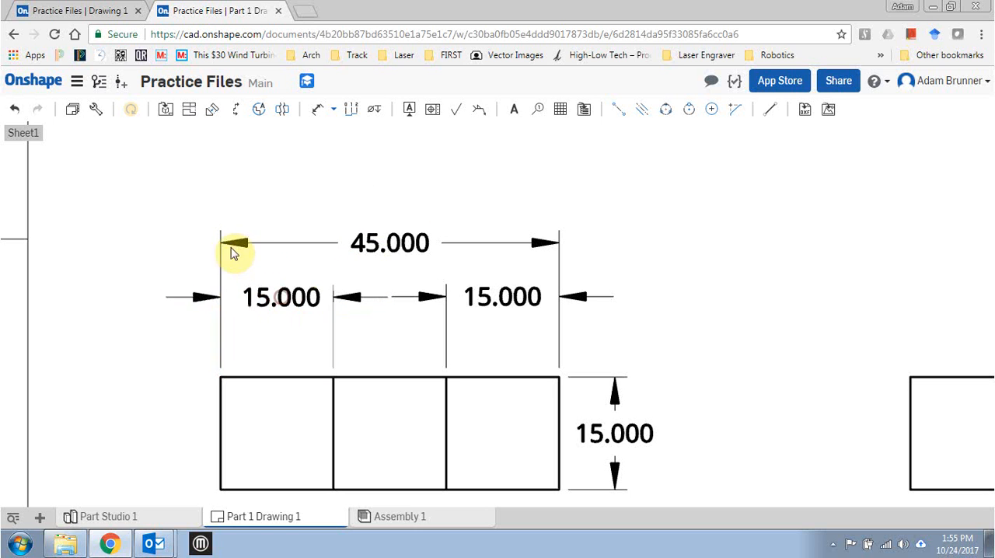
left_click(374, 244)
left_click(350, 271)
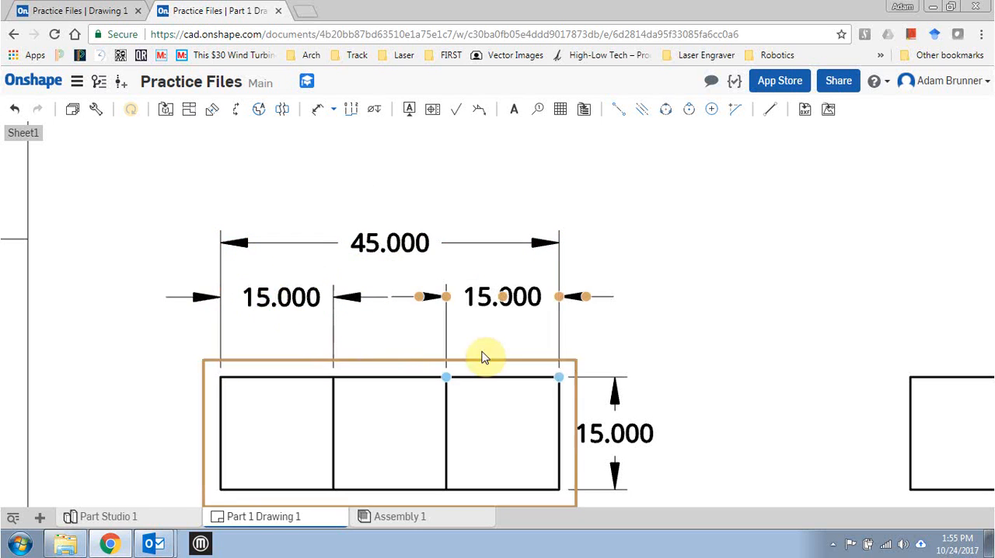
left_click(509, 301)
left_click(659, 262)
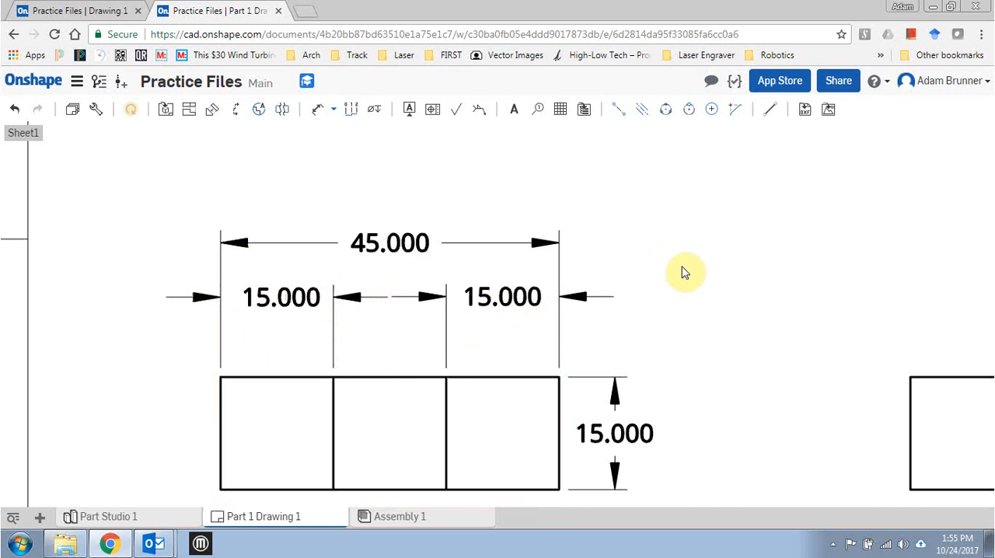
Dimension the right-side view's overall width, placing the dimension well above the view.
mouse_move(682, 272)
middle_mouse_down()
mouse_move(639, 304)
mouse_move(272, 270)
middle_mouse_up()
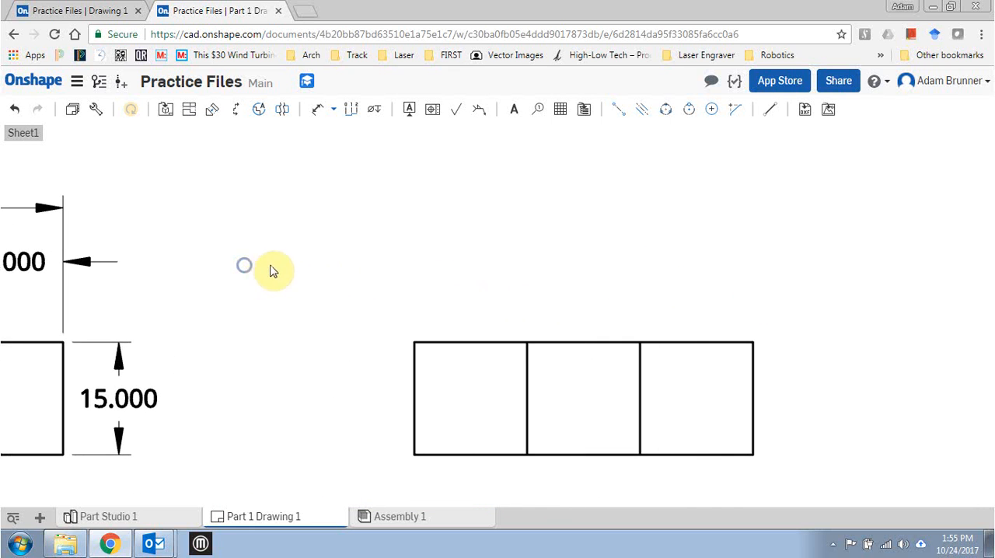
left_click(317, 109)
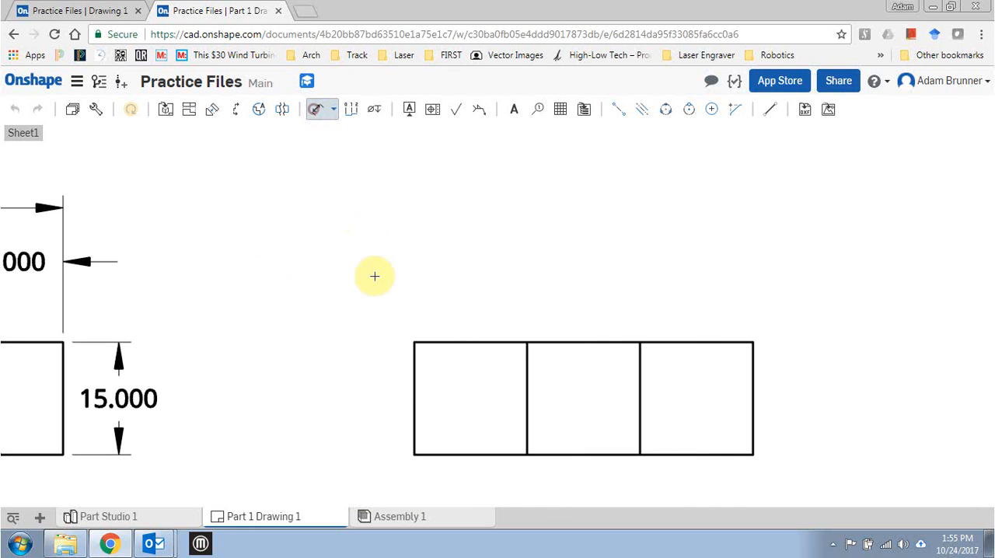
left_click(414, 342)
left_click(752, 343)
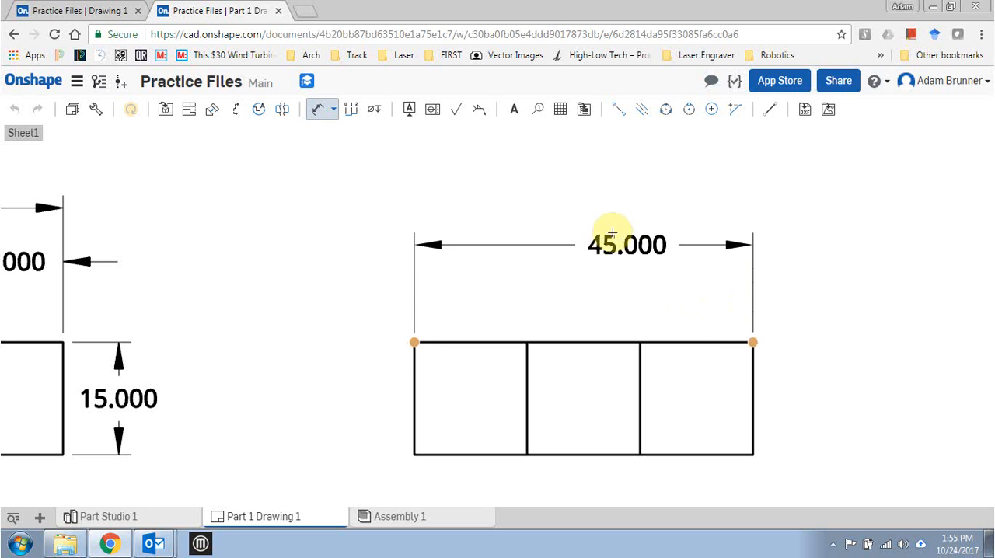
left_click(583, 207)
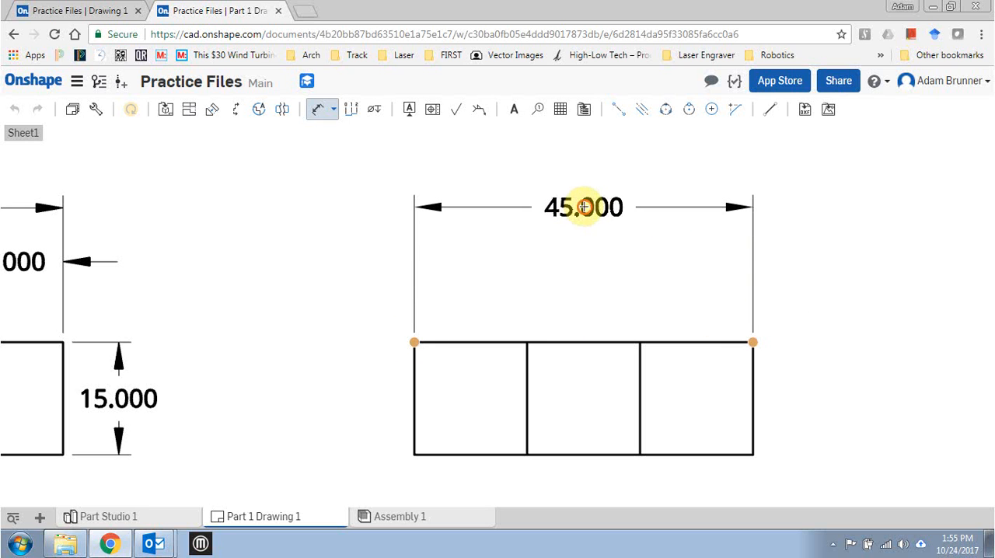
Dimension the widths of the right-side view's two outer segments, placing both beneath the overall width dimension.
left_click(527, 342)
left_click(415, 341)
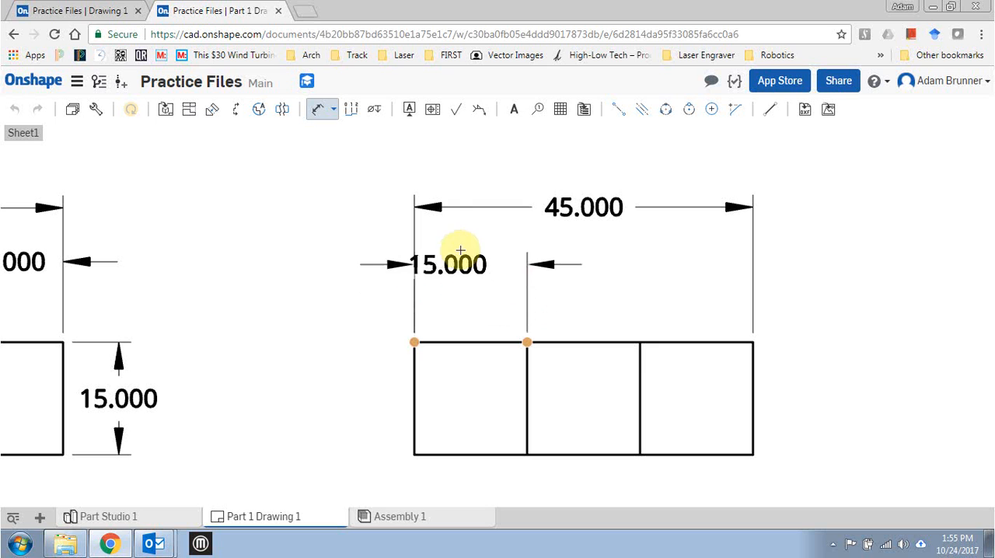
left_click(471, 256)
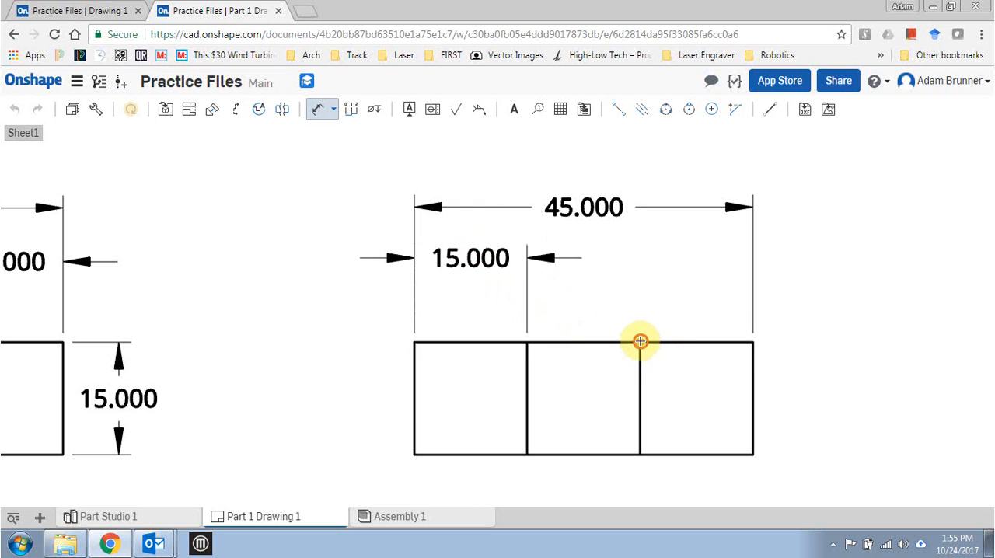
left_click(640, 341)
left_click(752, 341)
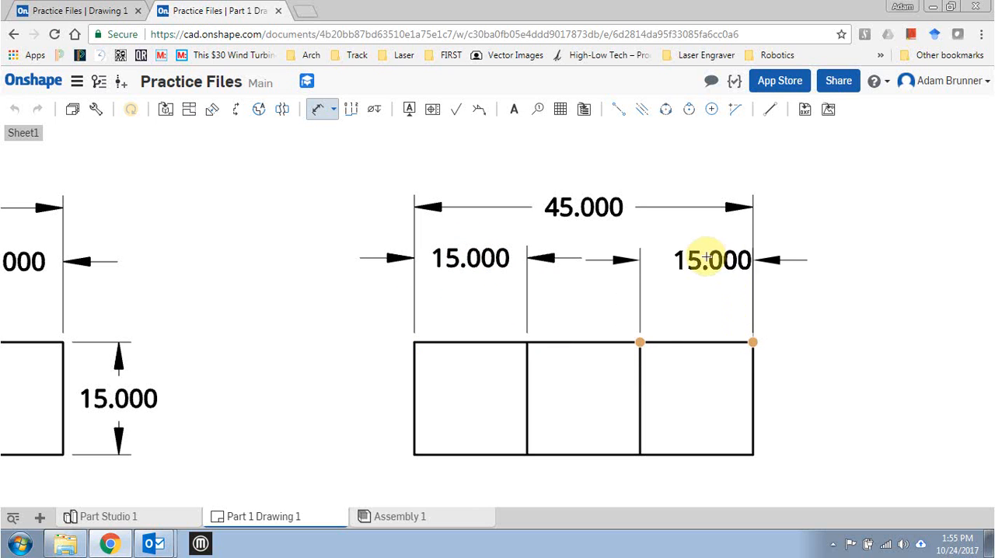
left_click(695, 260)
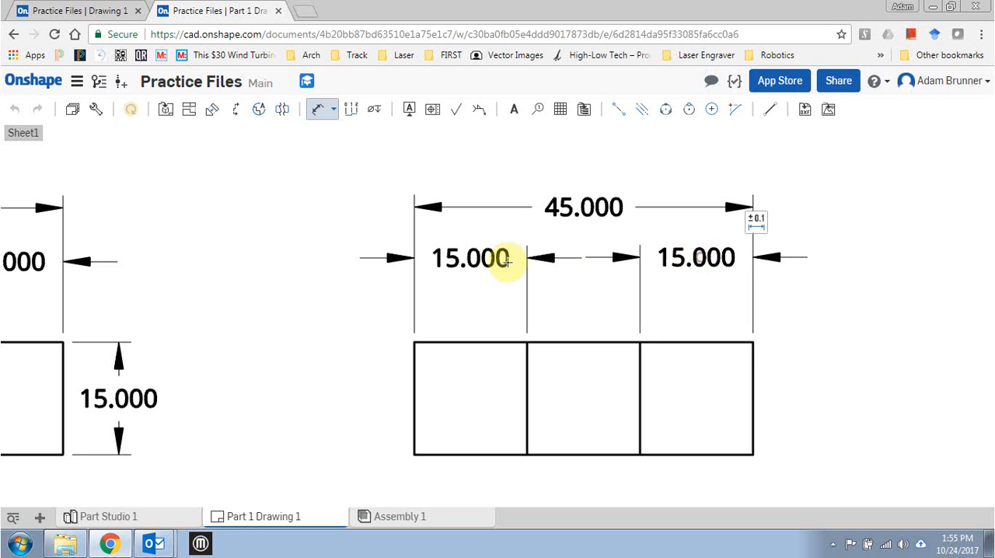
scroll(533, 260, "down", 5)
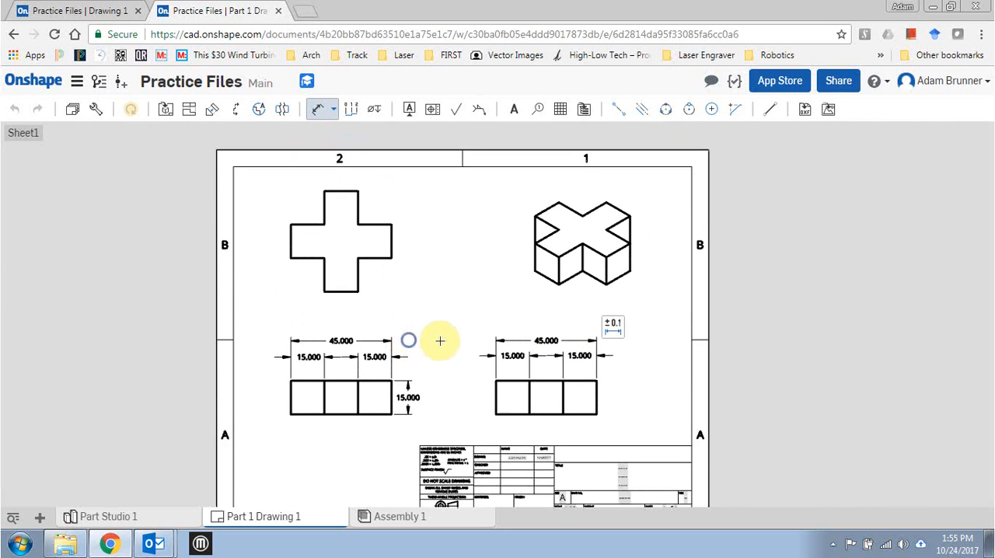
scroll(451, 344, "up", 2)
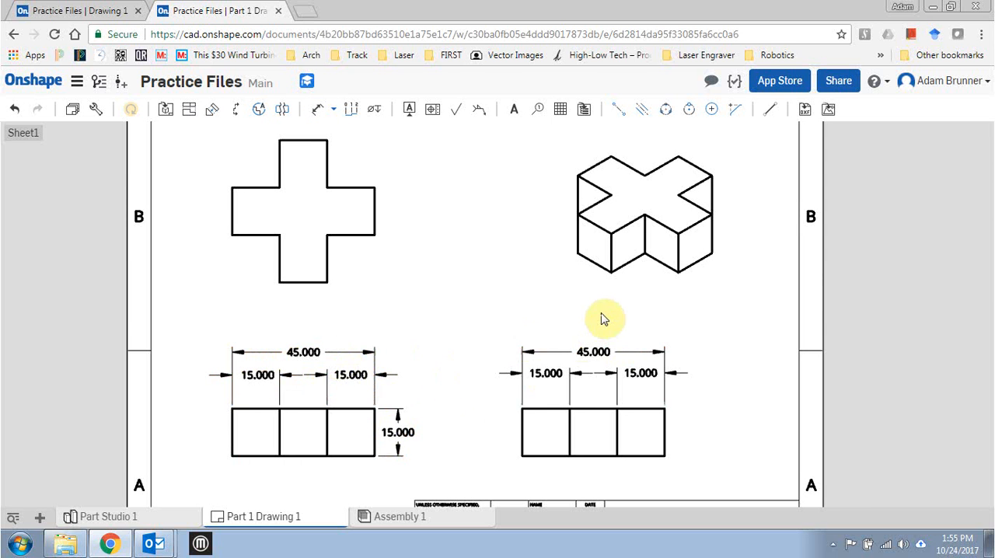
left_click(542, 375)
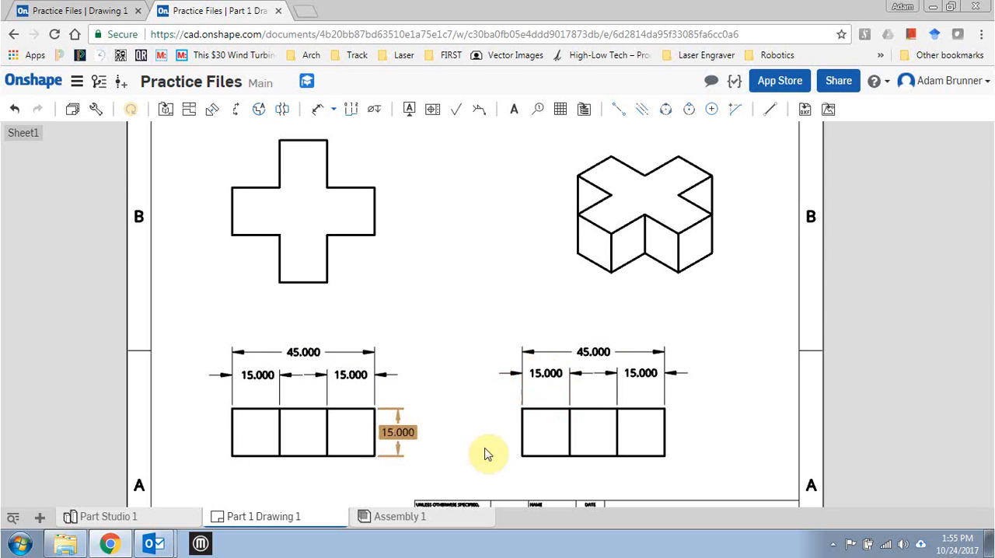